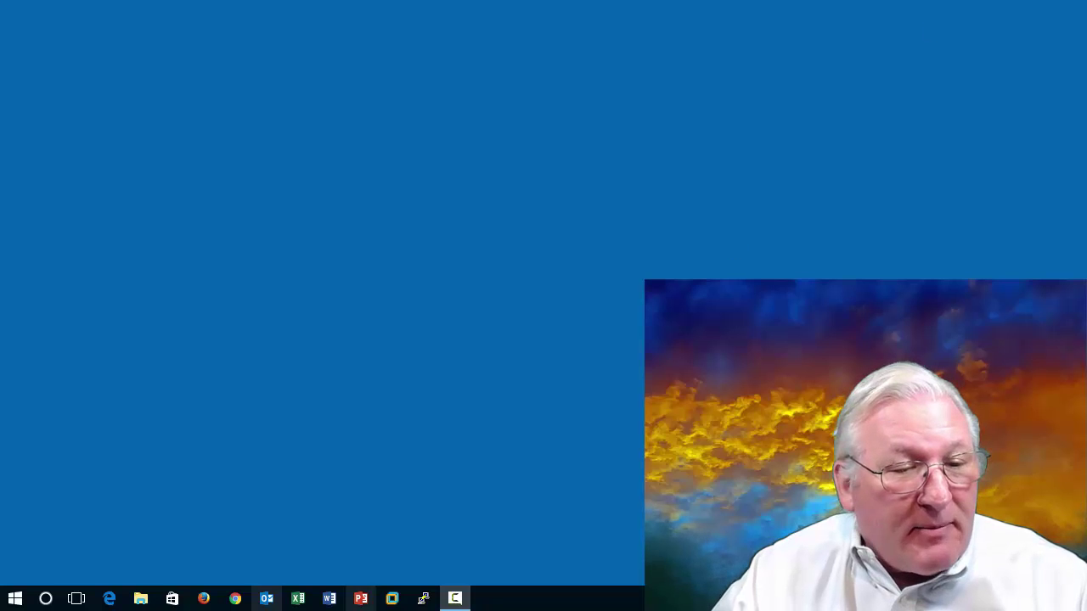
Launch Notepad from a Command Prompt opened with administrator rights, and close it again
right_click(17, 605)
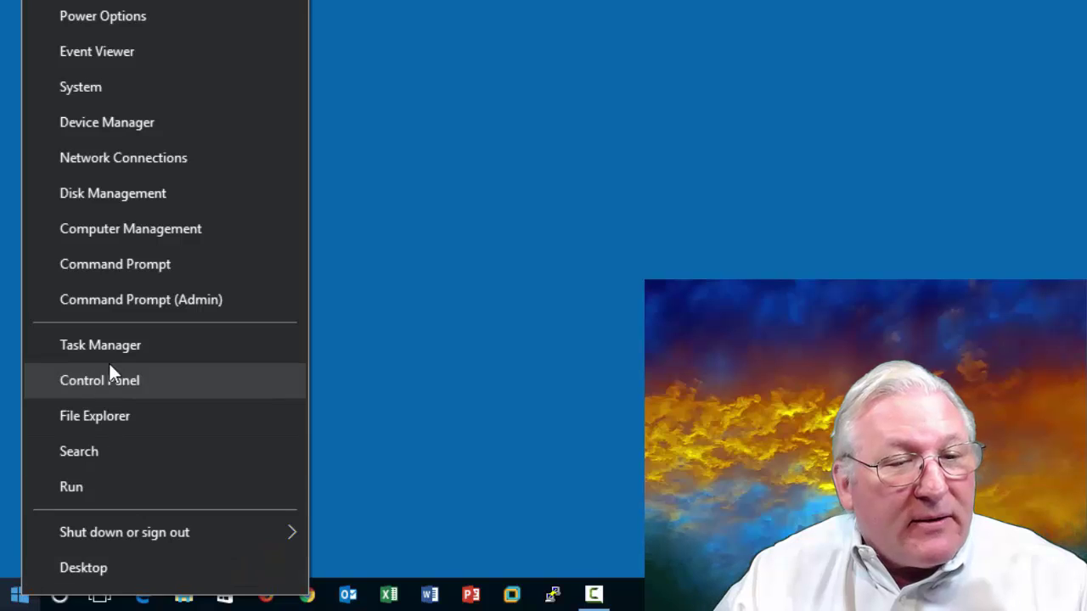
left_click(146, 302)
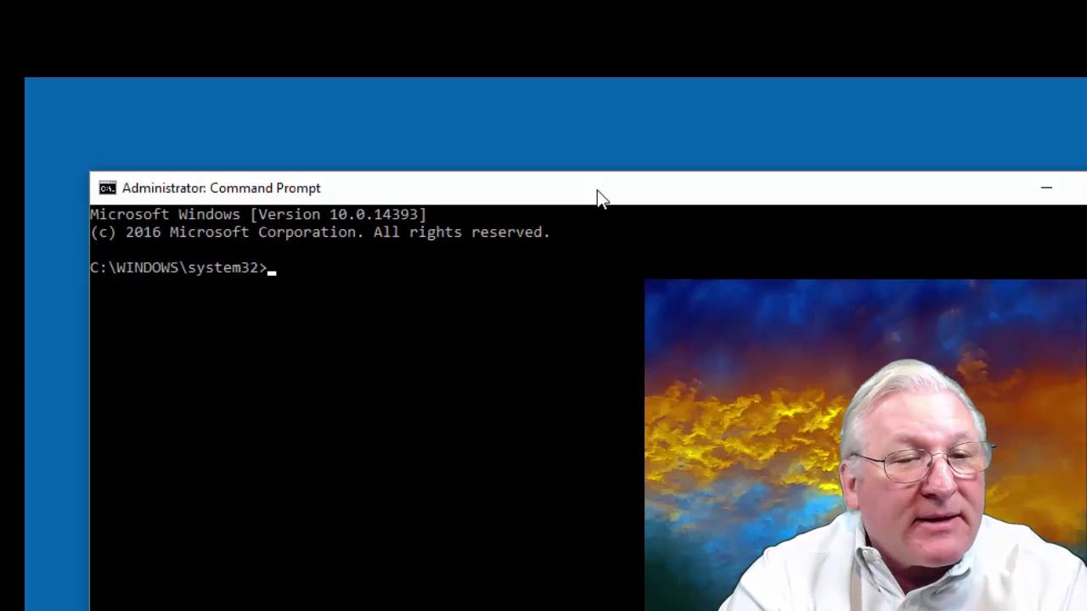
type("notepad")
key("Return")
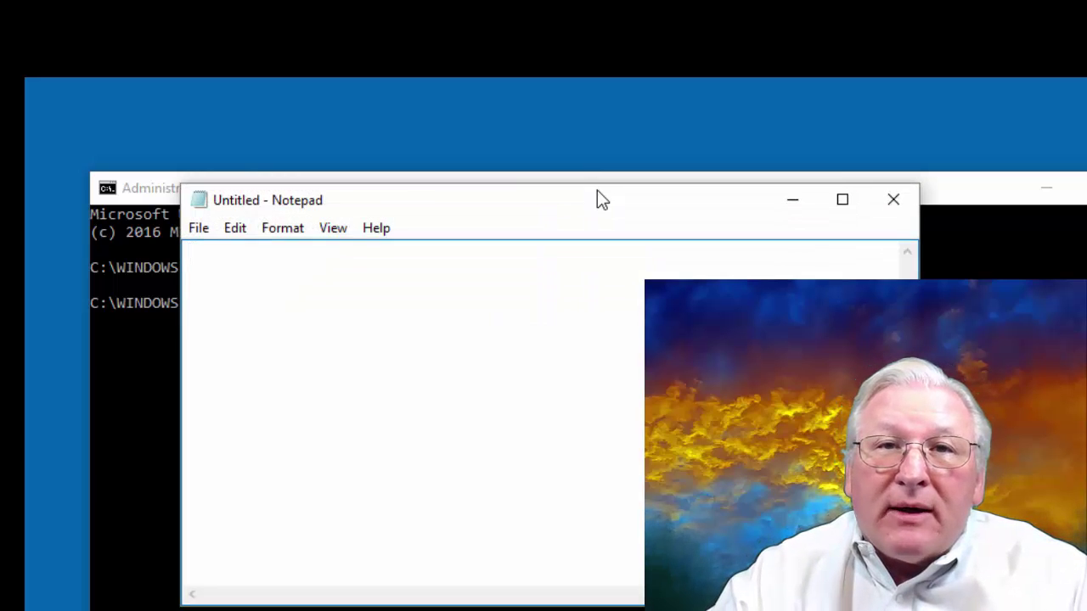
left_click(893, 199)
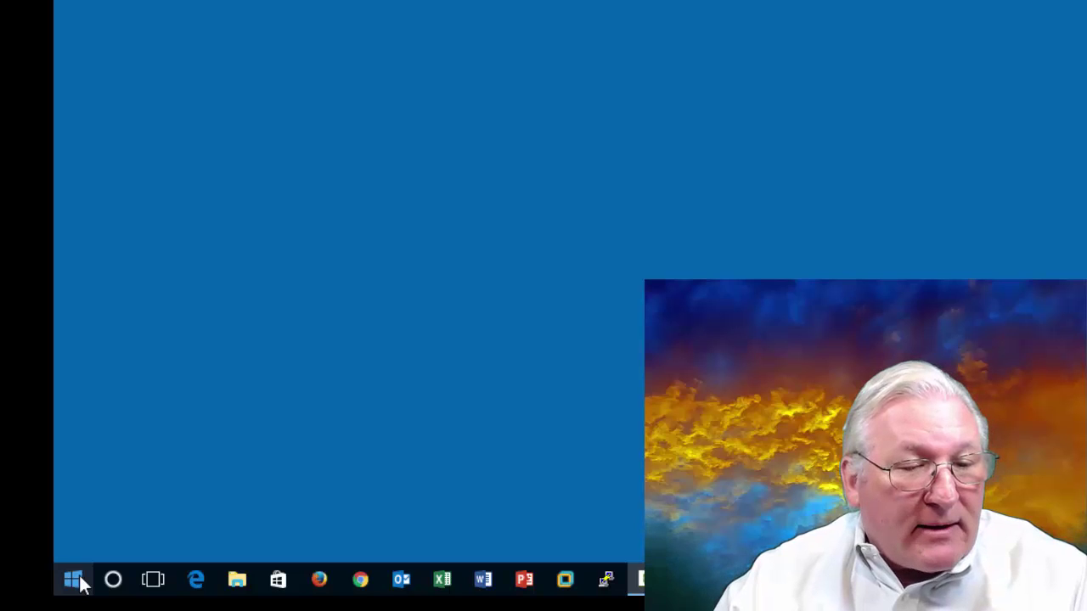
Search Windows for "notepad" and run the Notepad desktop app as administrator, closing its window after the launch
right_click(73, 580)
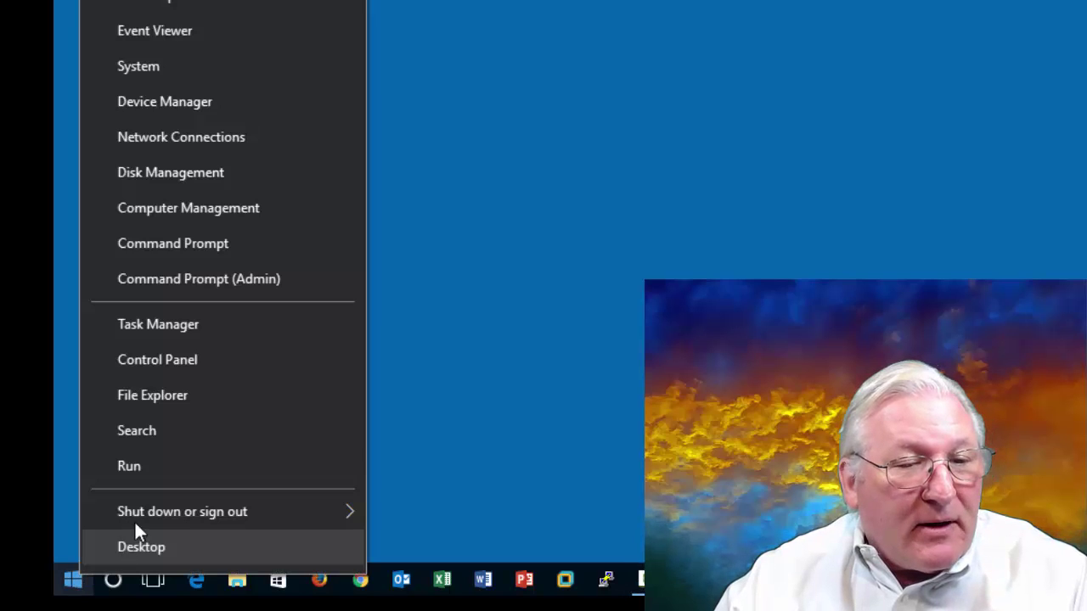
left_click(153, 434)
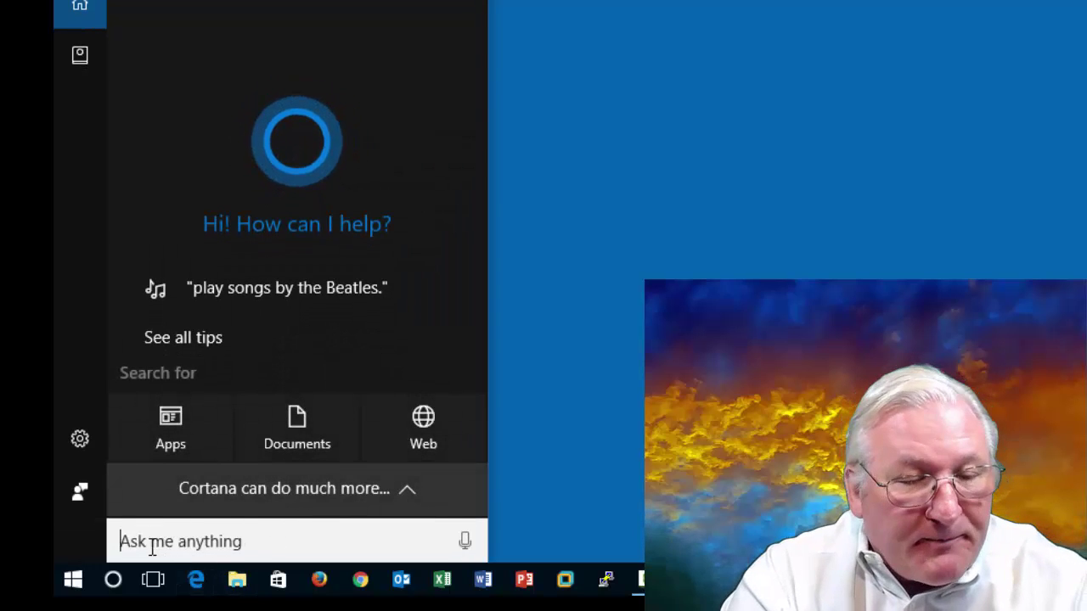
type("notepa")
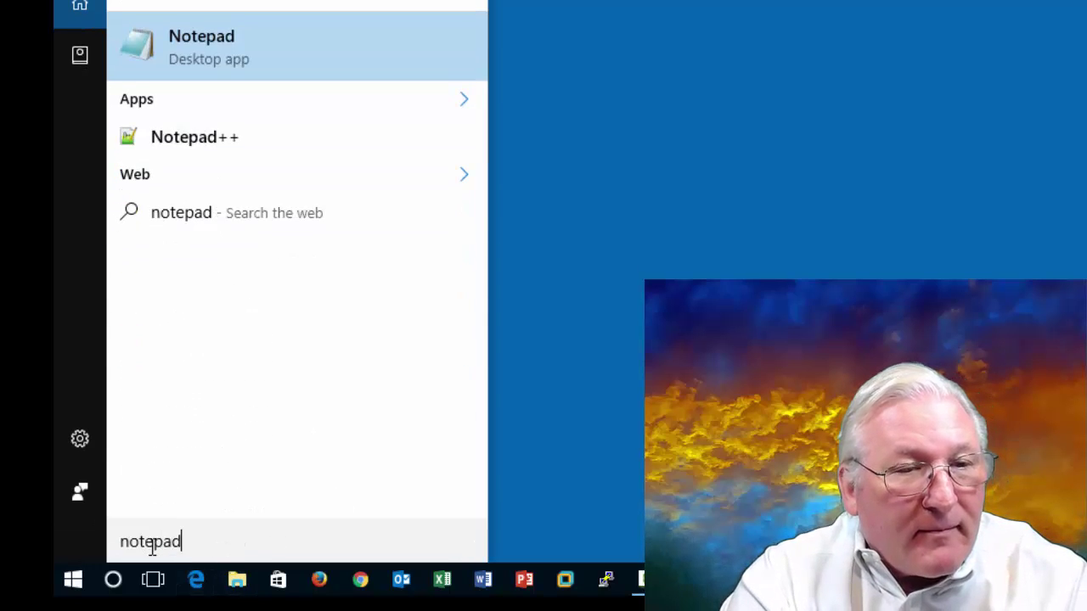
type("d")
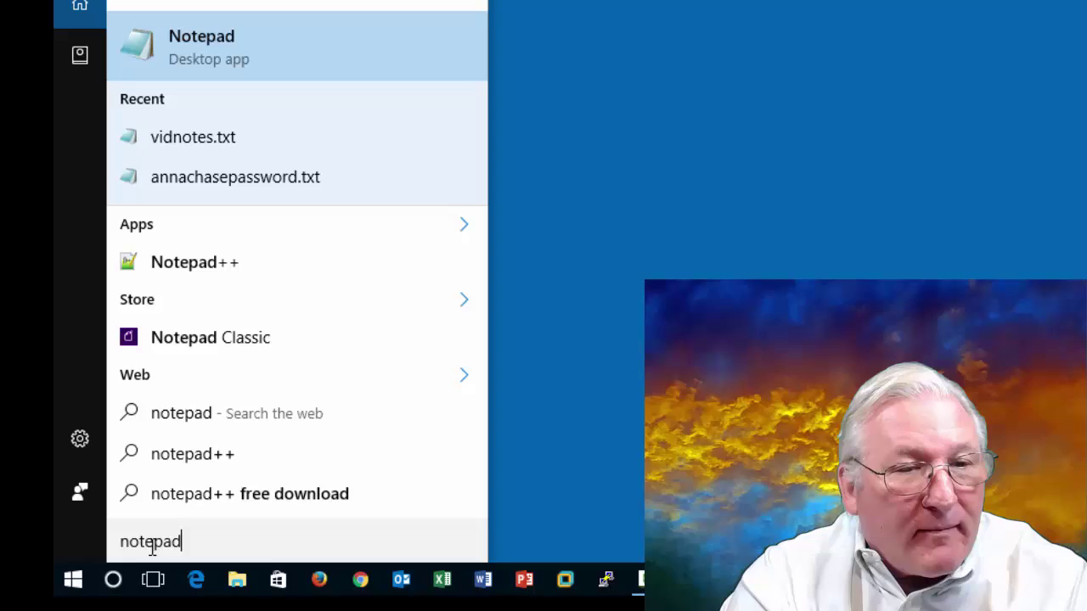
right_click(241, 44)
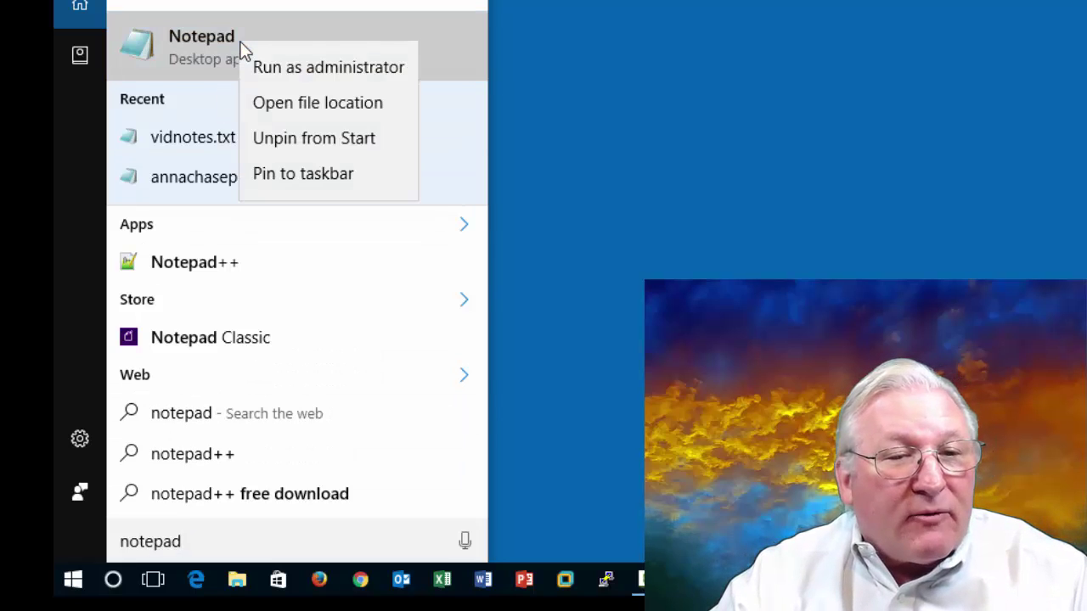
left_click(295, 66)
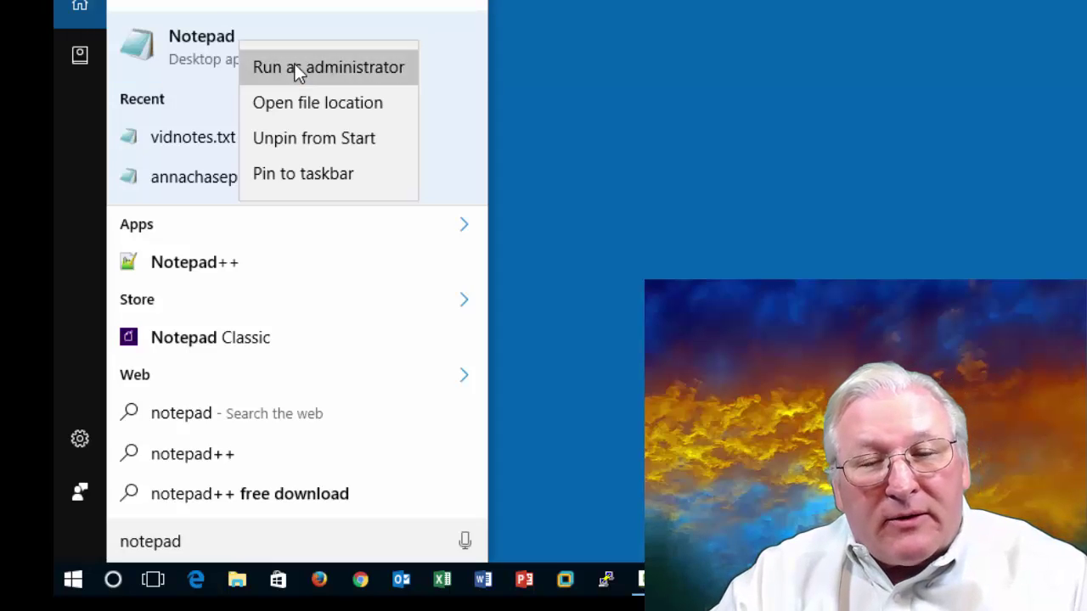
left_click(296, 68)
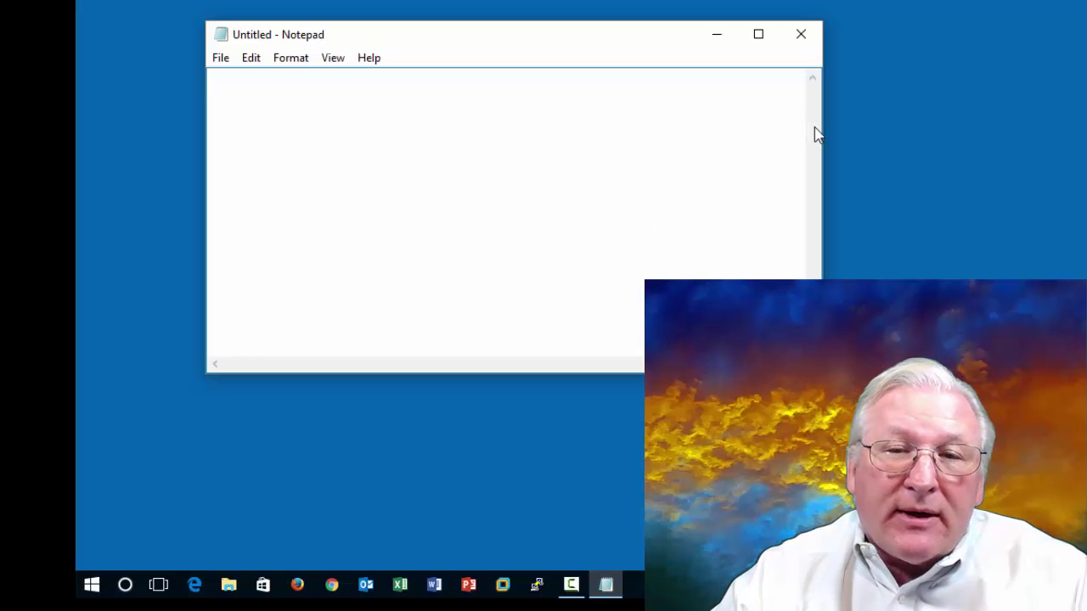
left_click(801, 36)
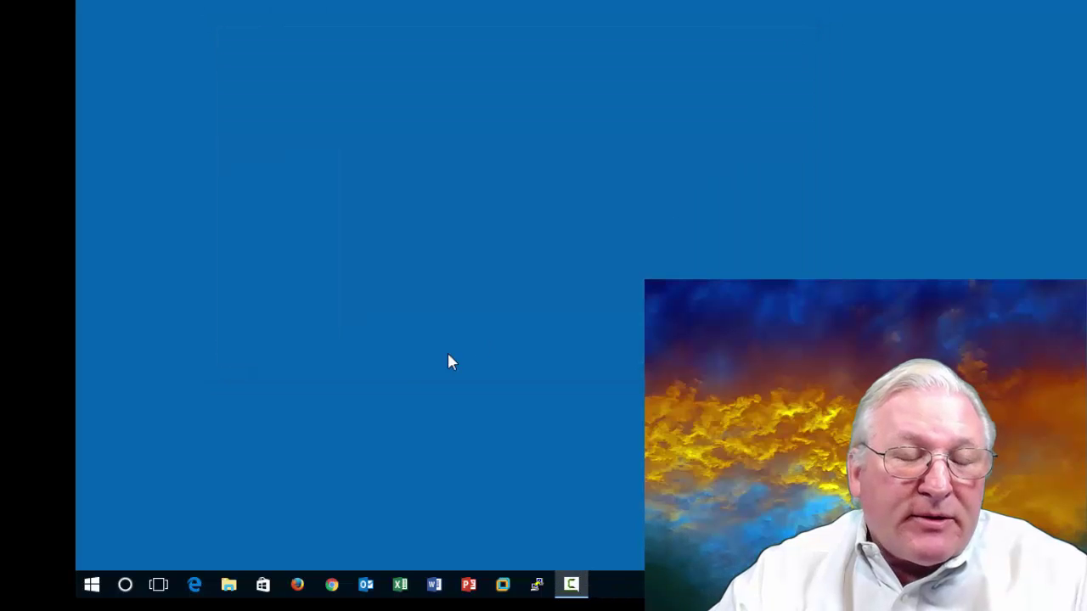
Search Windows for "note" and open the file location of the Notepad desktop app
right_click(95, 590)
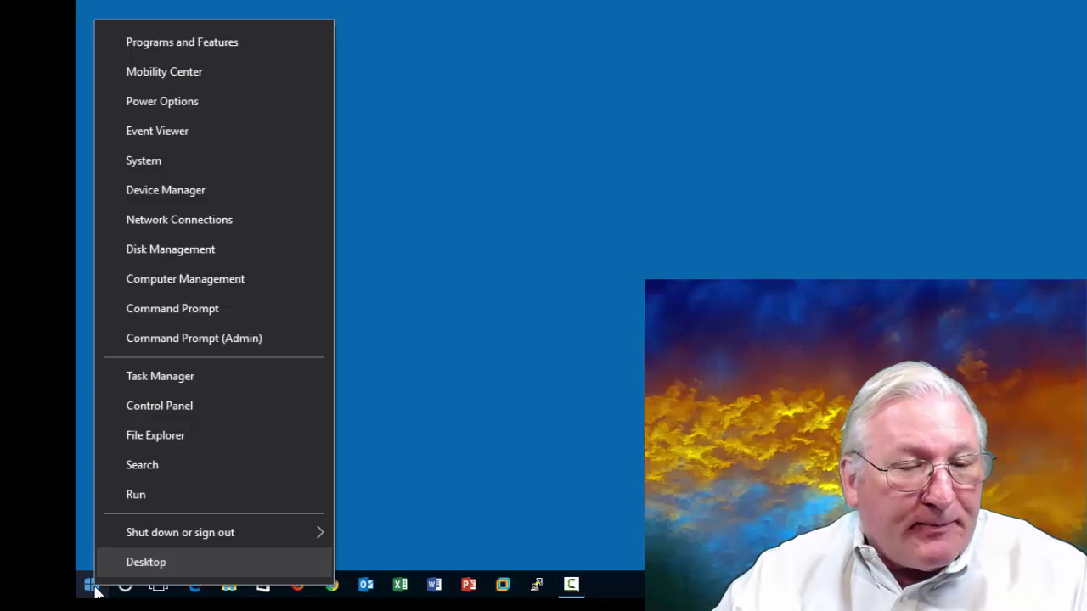
left_click(152, 465)
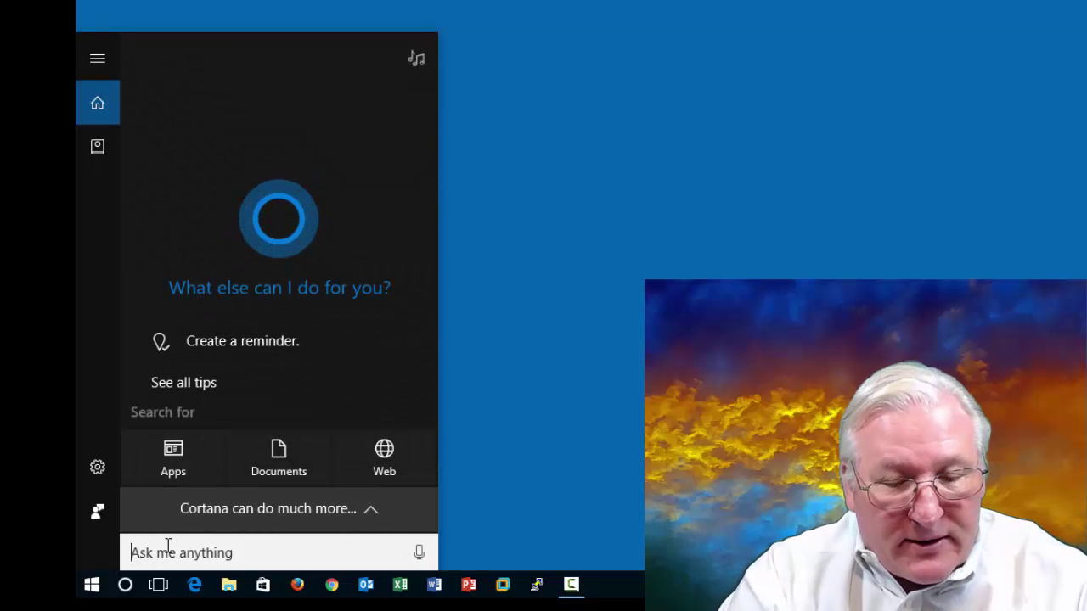
type("note")
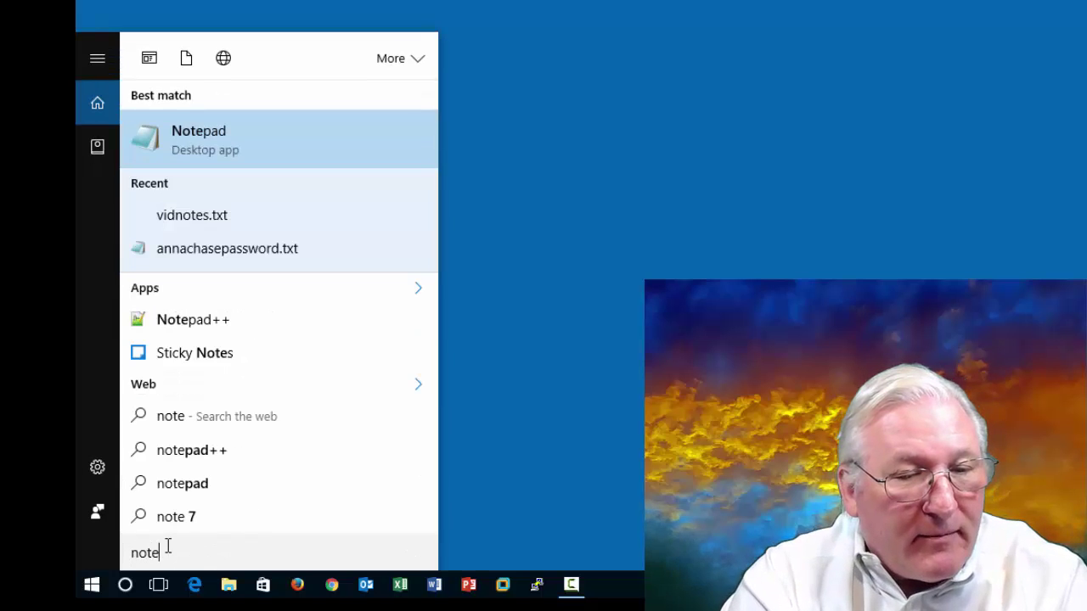
right_click(231, 138)
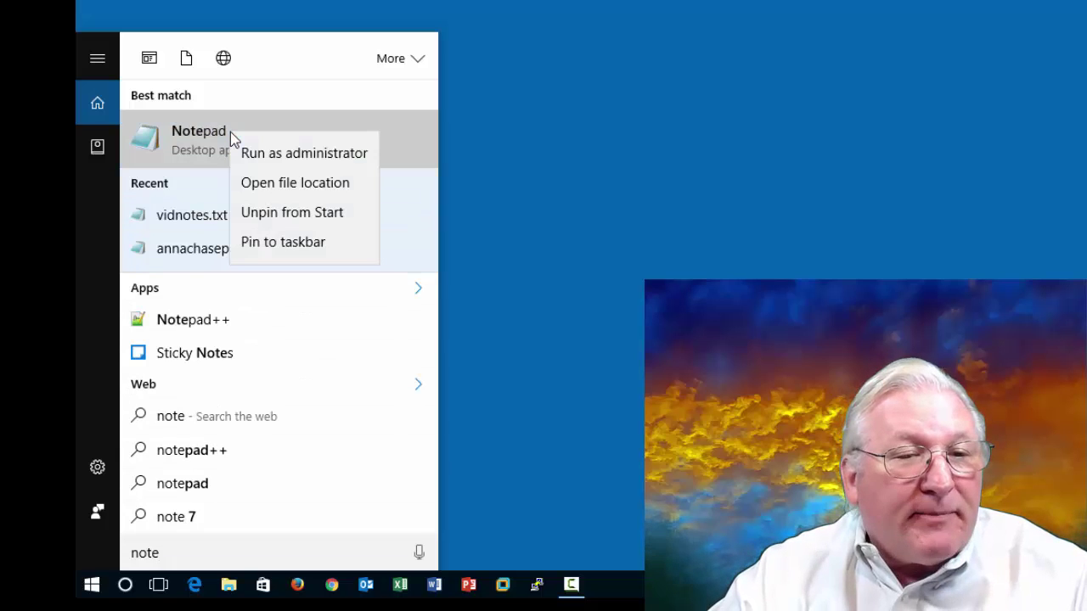
left_click(268, 182)
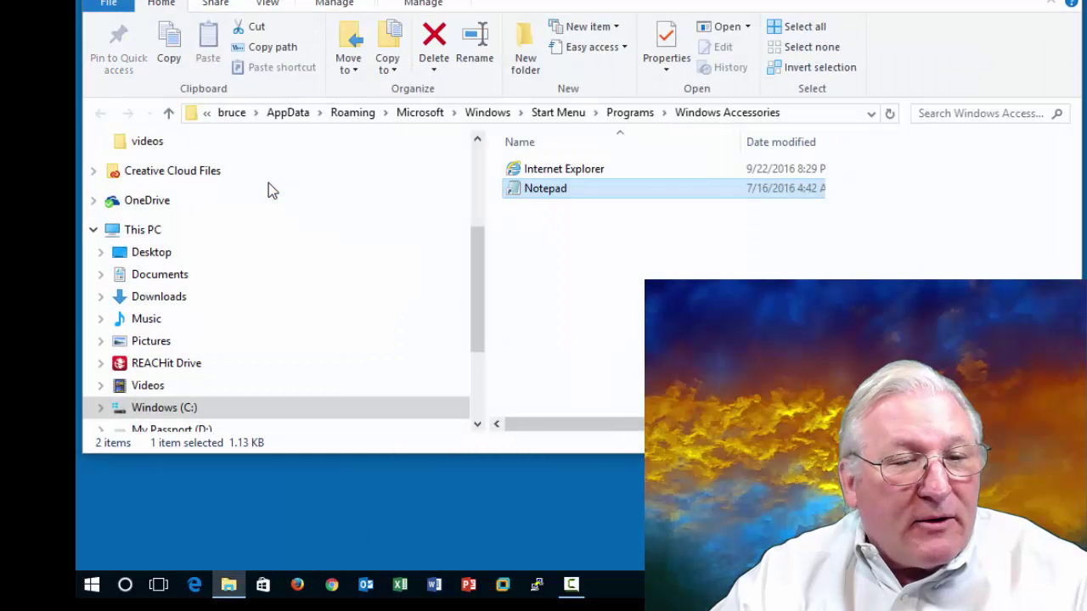
Enable Run as administrator in the Notepad shortcut's advanced properties, and close the Windows Accessories folder
right_click(541, 194)
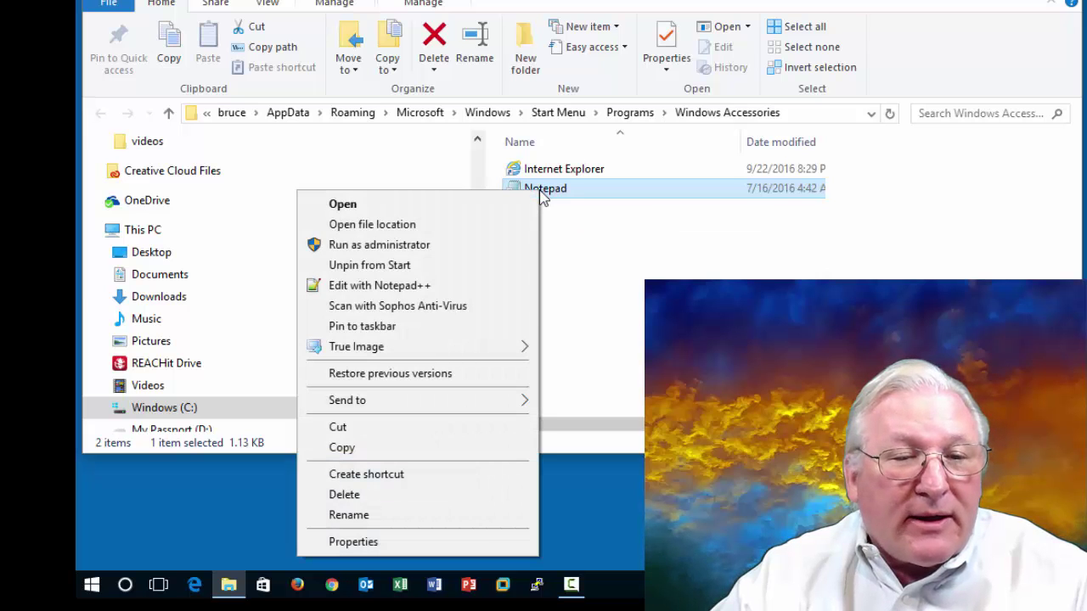
left_click(362, 543)
left_click_drag(789, 57, 367, 36)
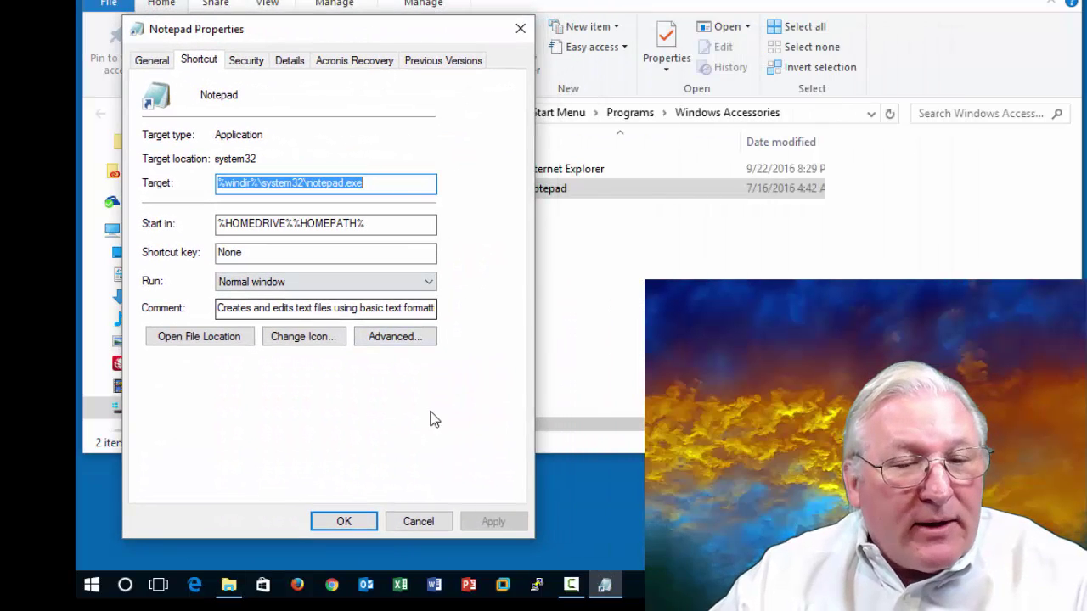
left_click(393, 338)
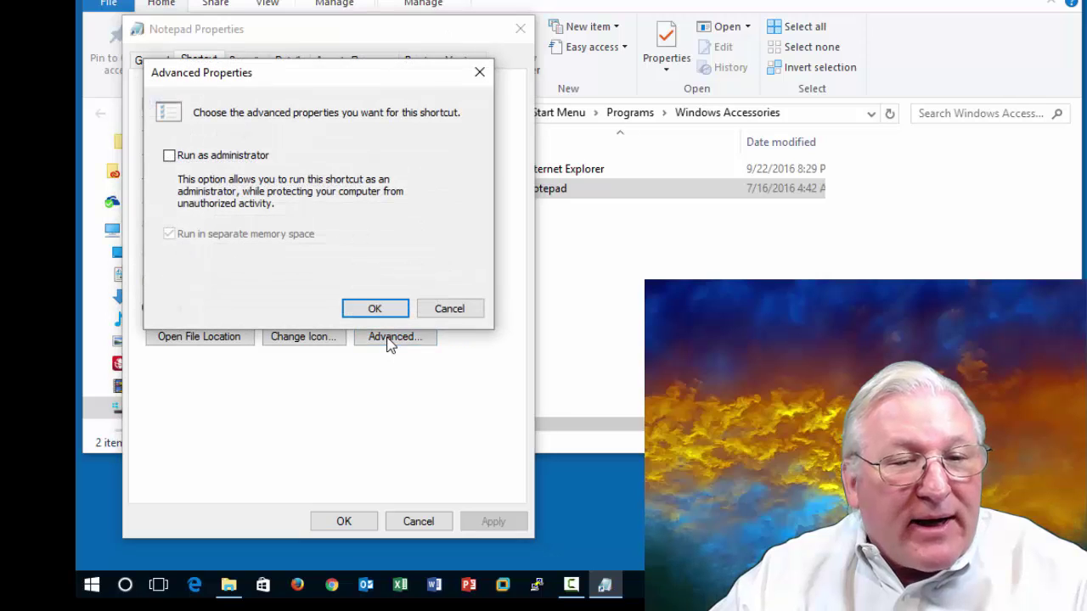
left_click(171, 157)
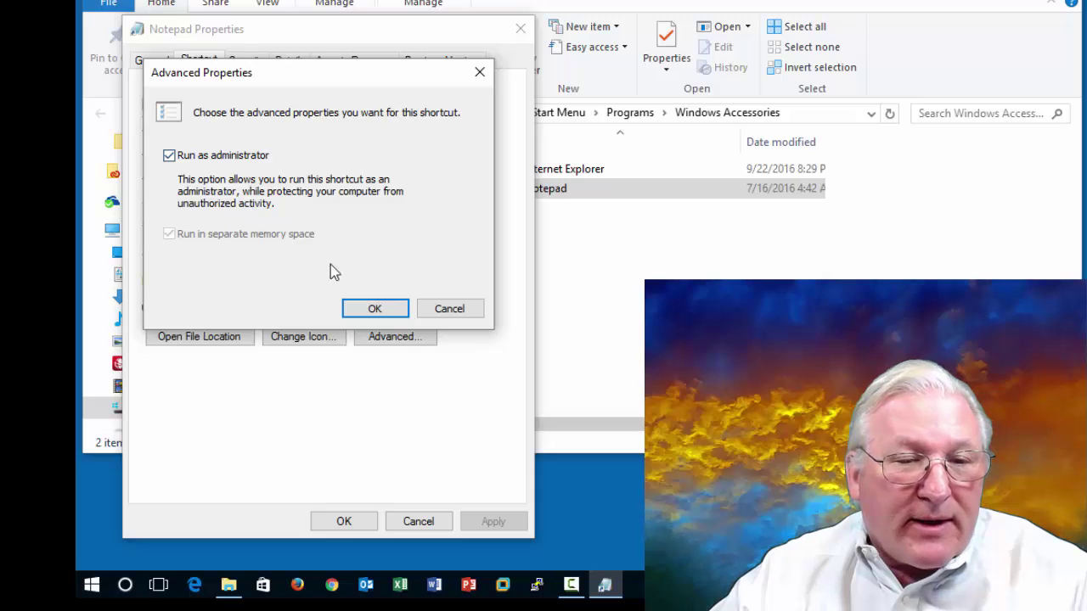
left_click(371, 308)
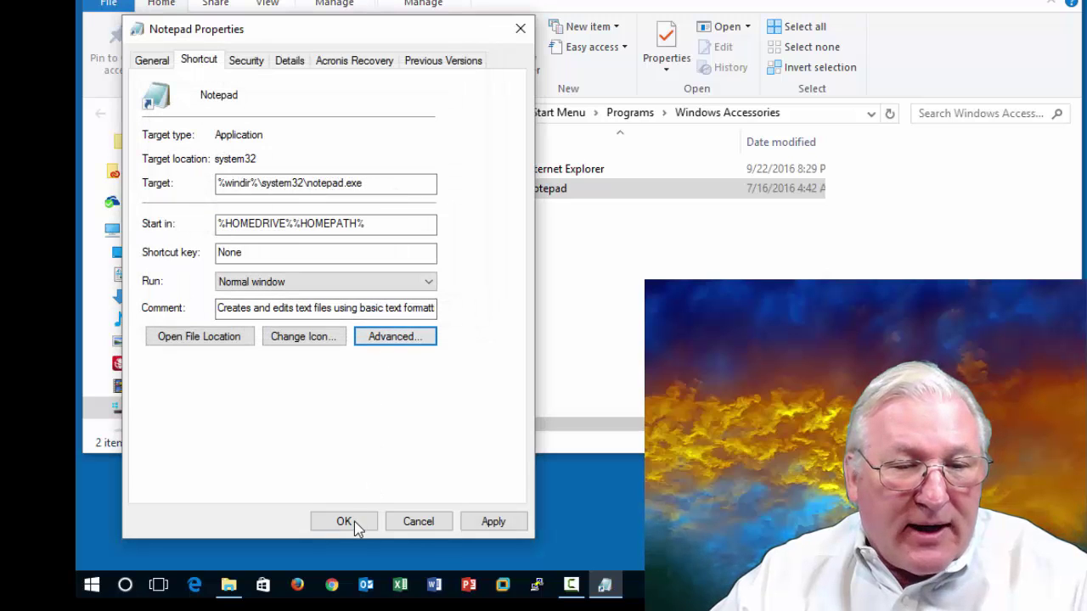
left_click(344, 521)
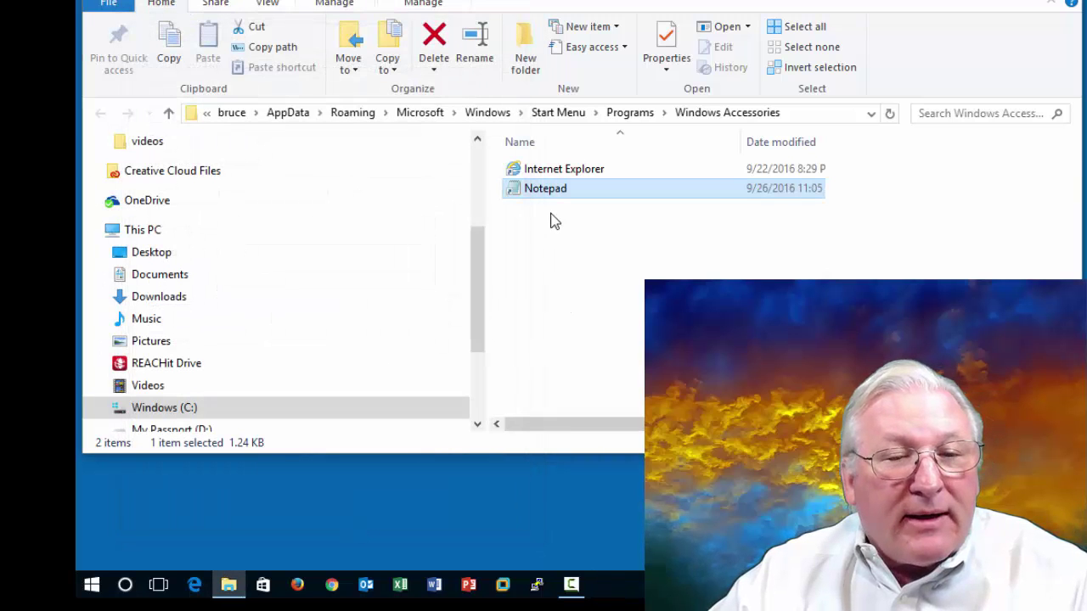
right_click(556, 192)
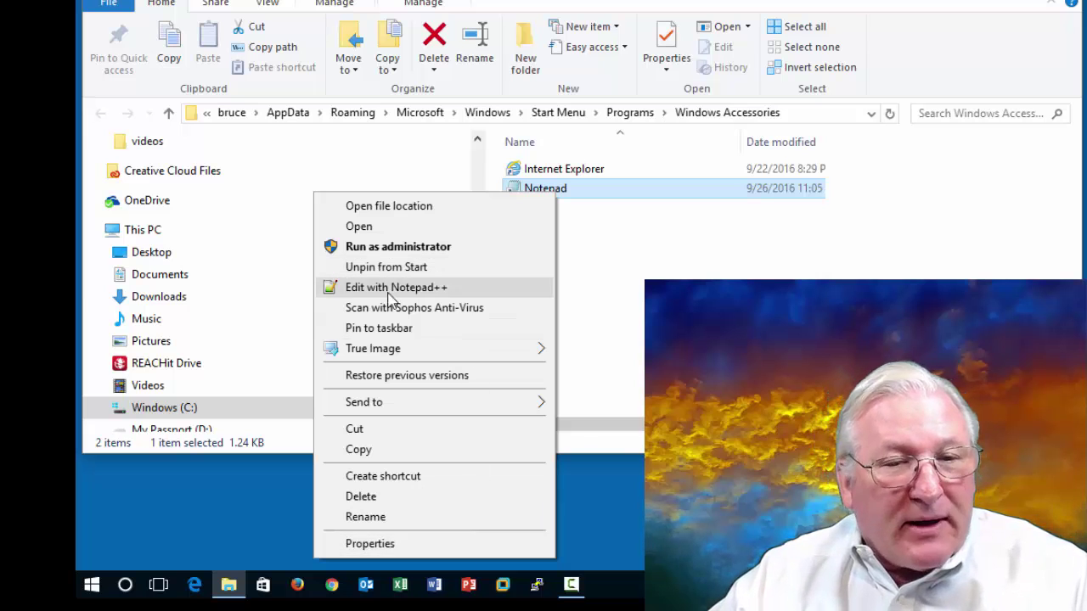
left_click(1070, 1)
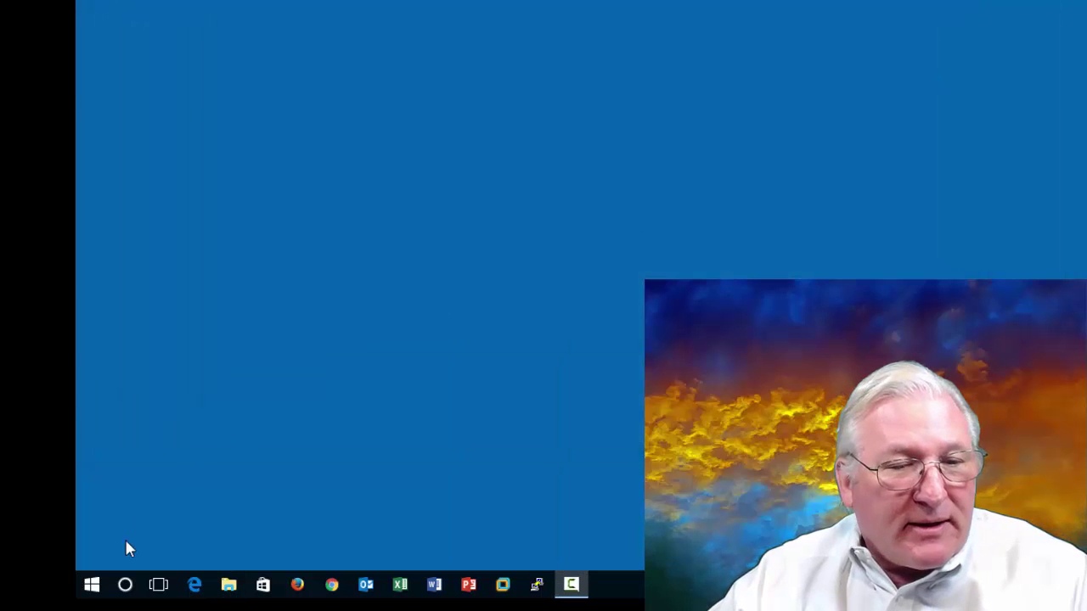
Open File Explorer and turn on the display of file name extensions and hidden items
left_click(91, 584)
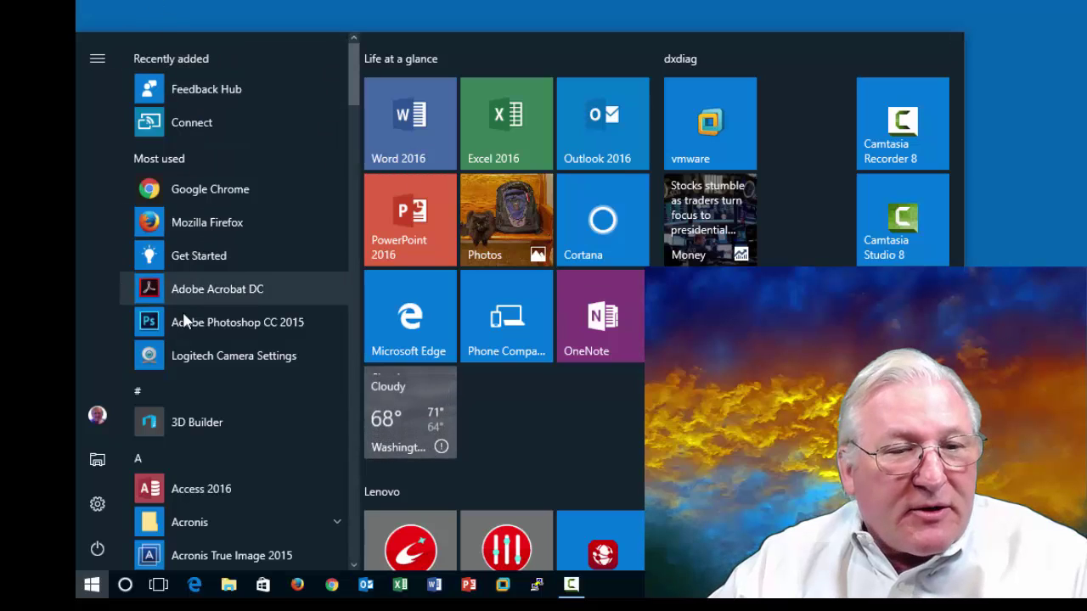
right_click(93, 589)
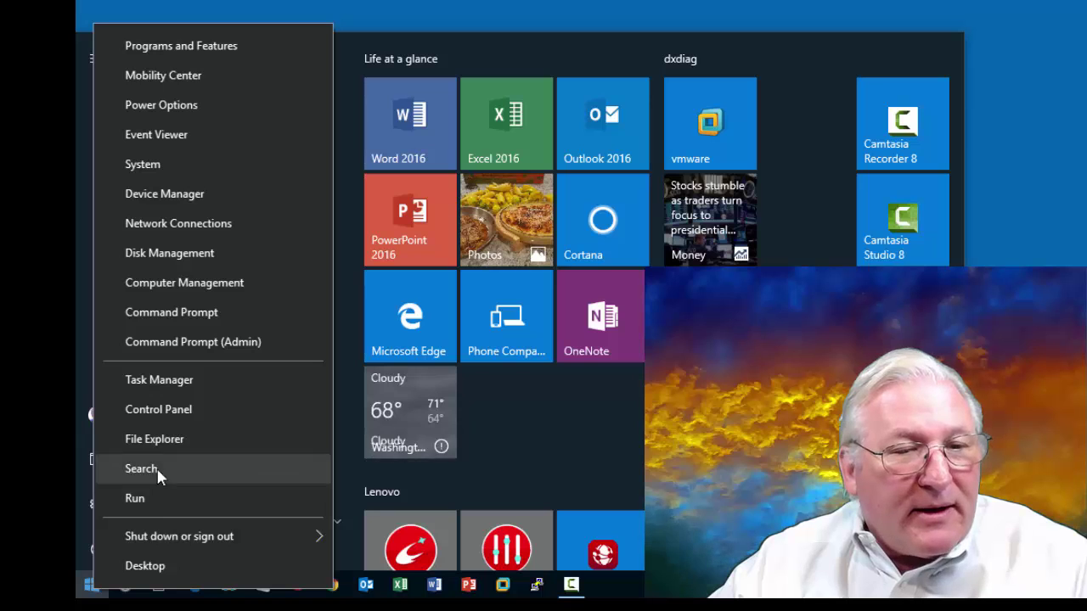
left_click(159, 442)
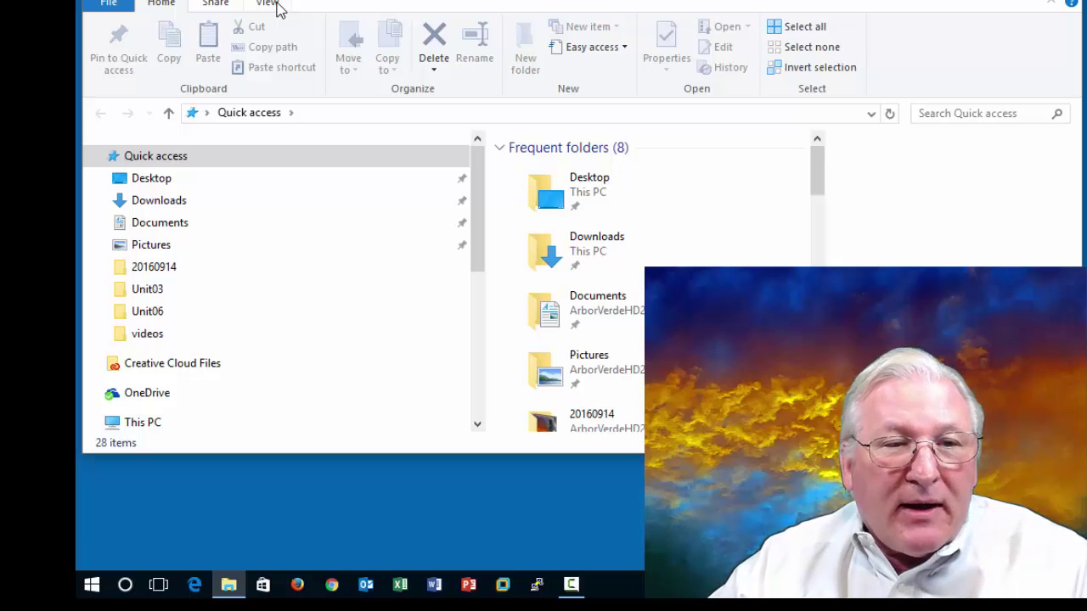
left_click(271, 4)
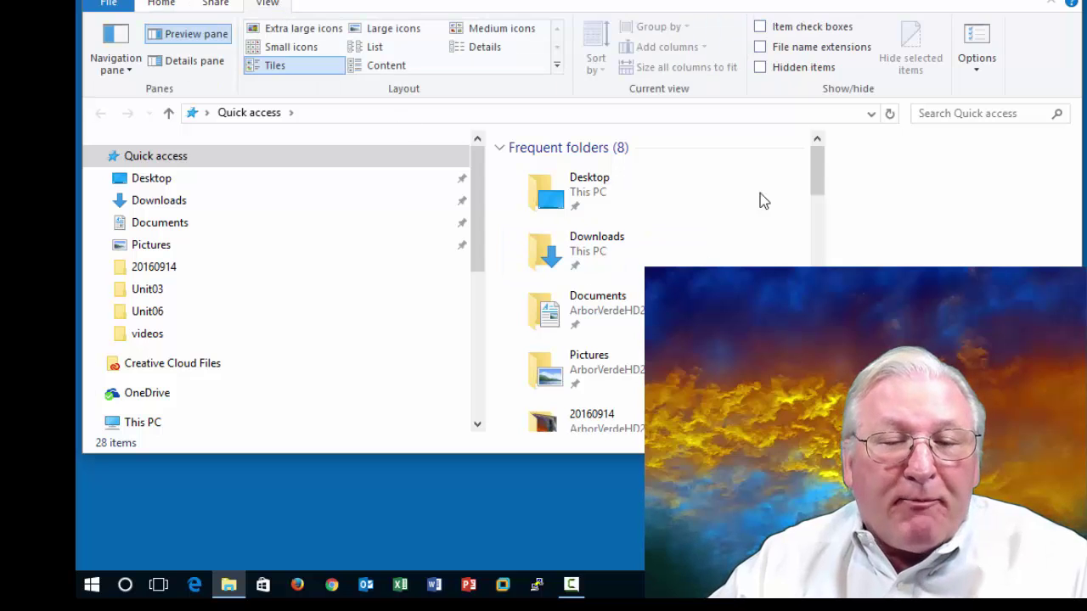
left_click(761, 48)
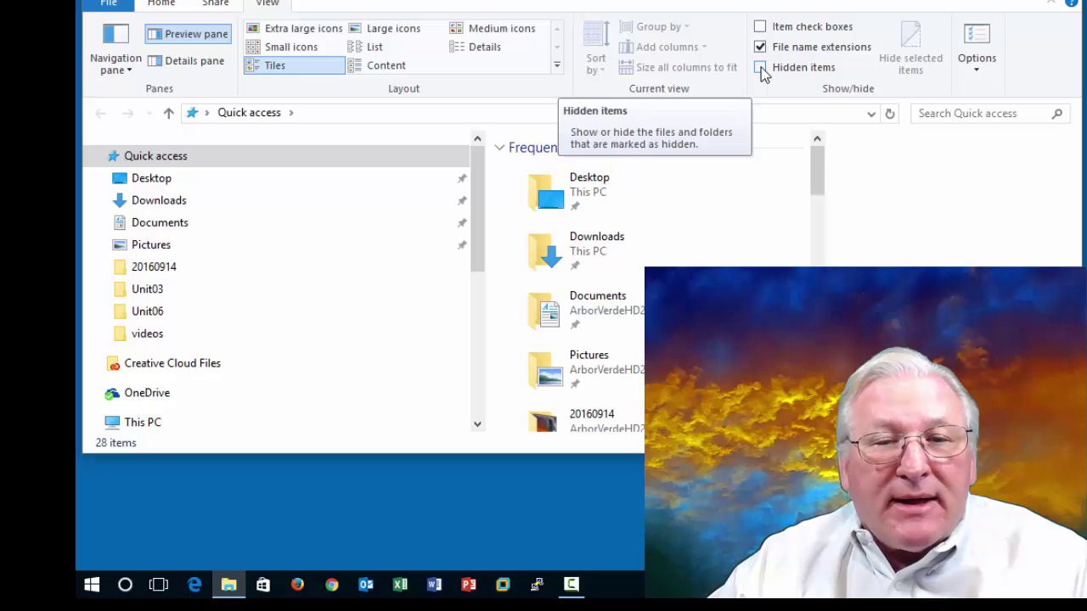
left_click(761, 67)
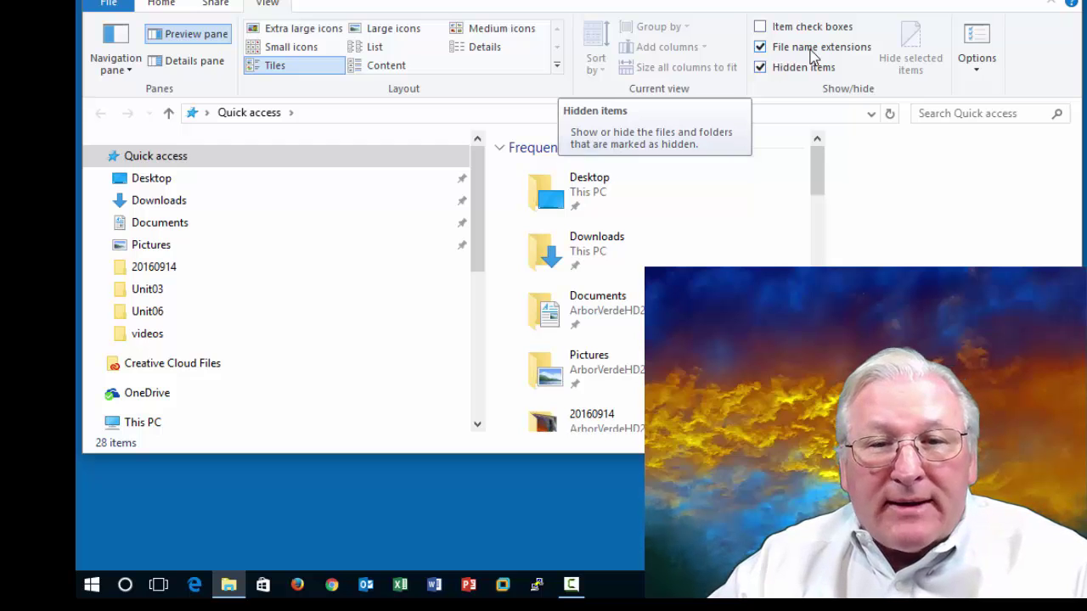
In Folder Options, turn off Hide protected operating system files (Recommended) and accept displaying these files
left_click(978, 71)
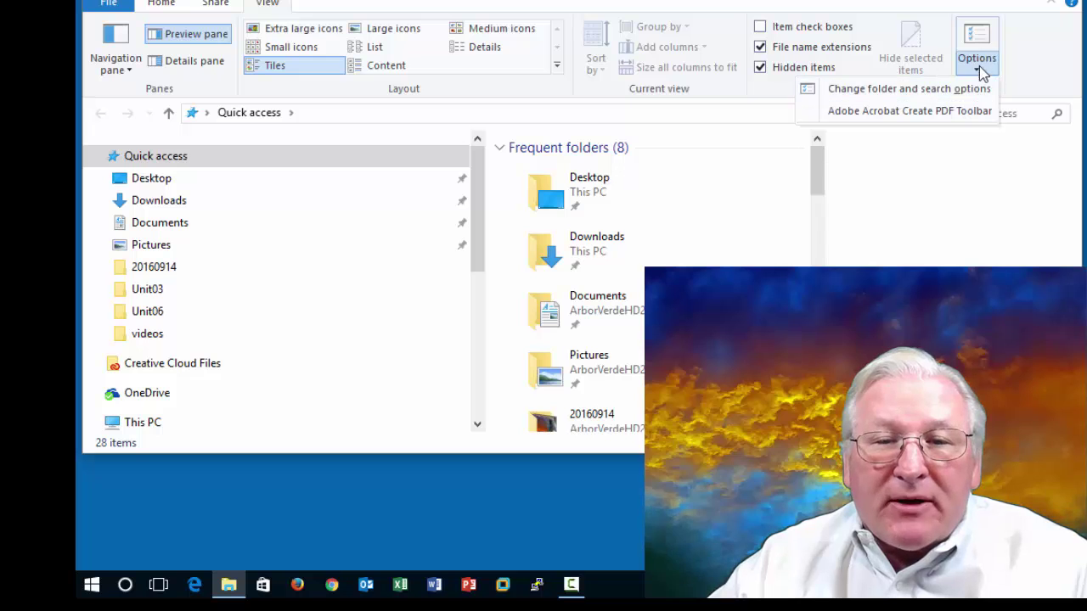
left_click(880, 97)
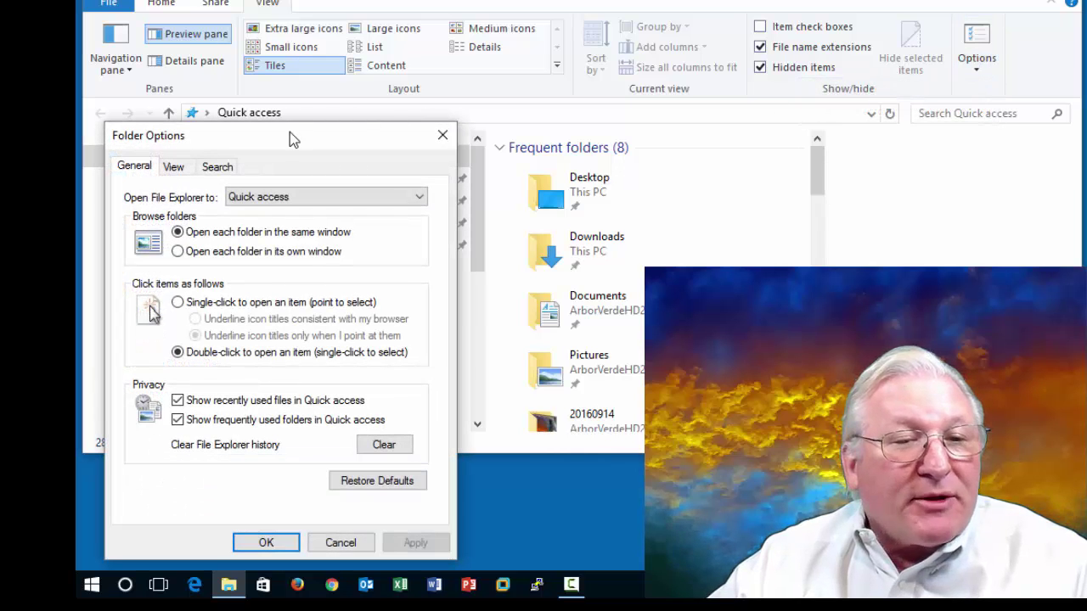
left_click_drag(289, 132, 304, 10)
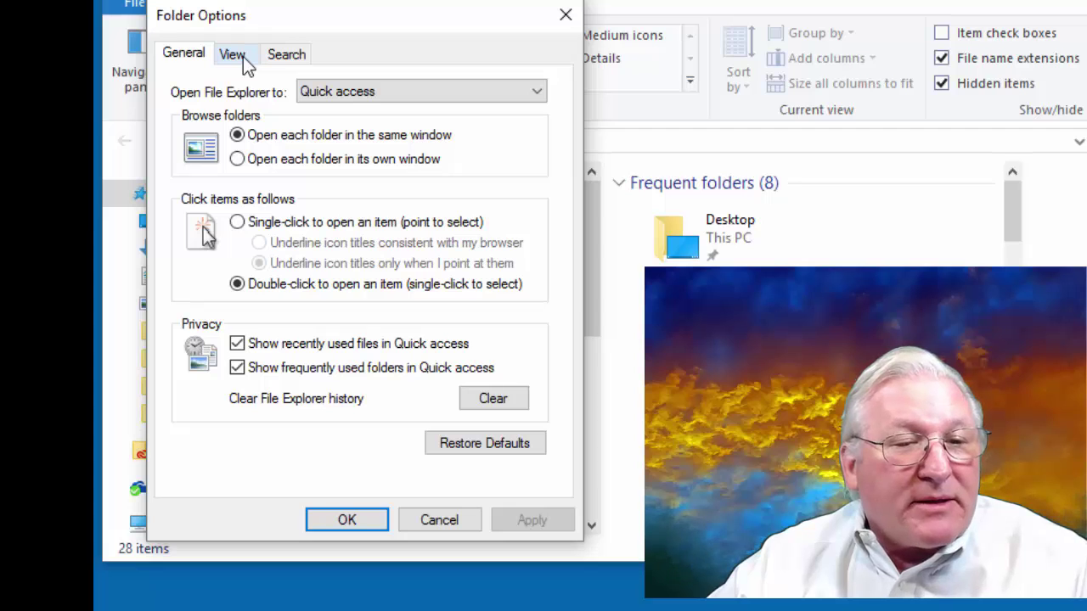
left_click(232, 54)
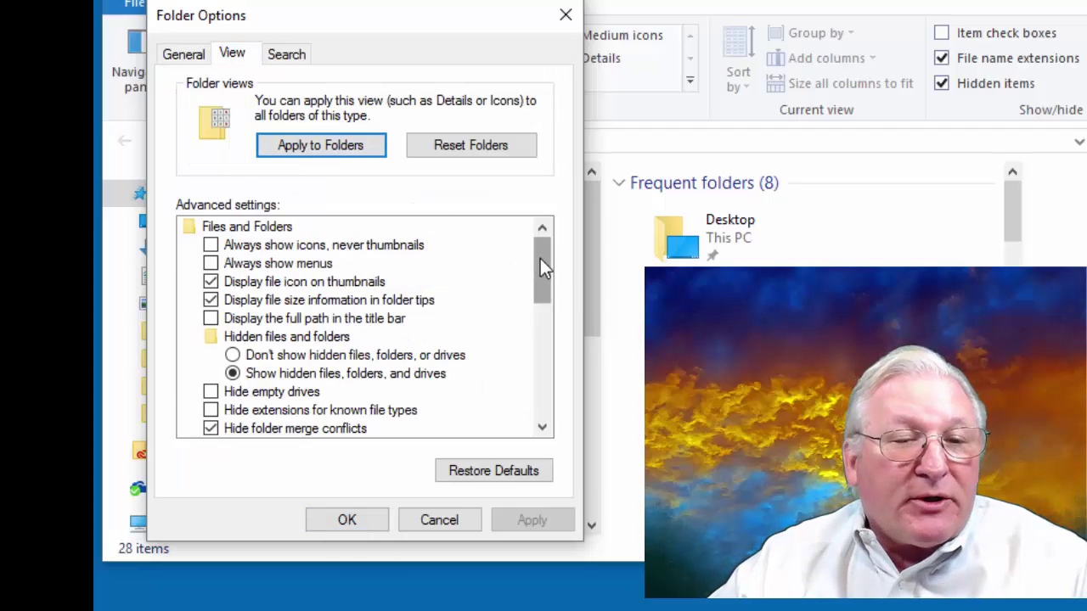
left_click_drag(540, 259, 538, 276)
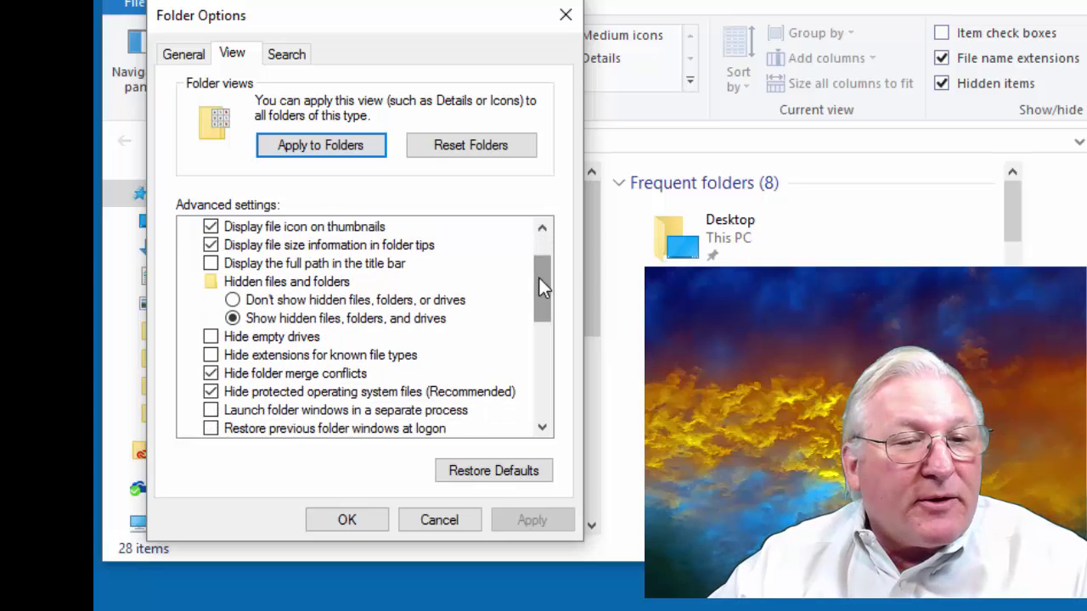
left_click(210, 373)
left_click(211, 391)
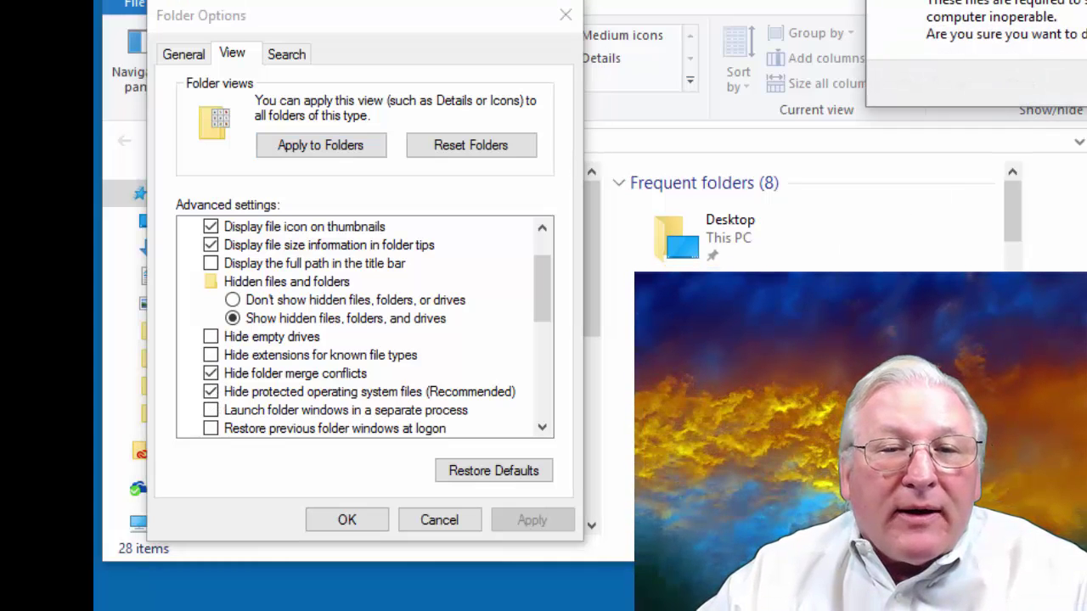
left_click_drag(923, 0, 333, 12)
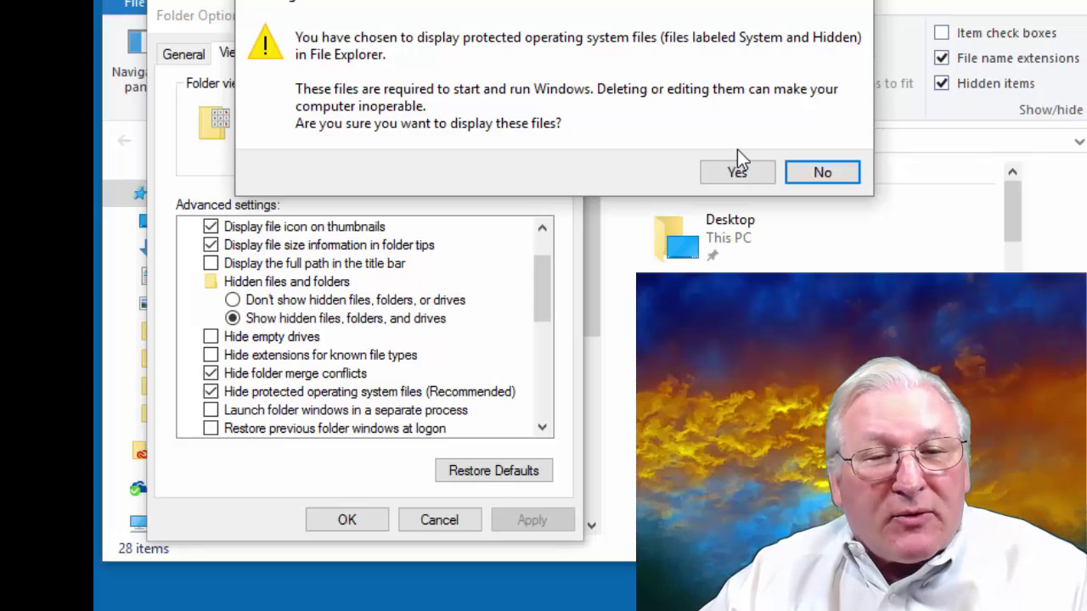
left_click(739, 171)
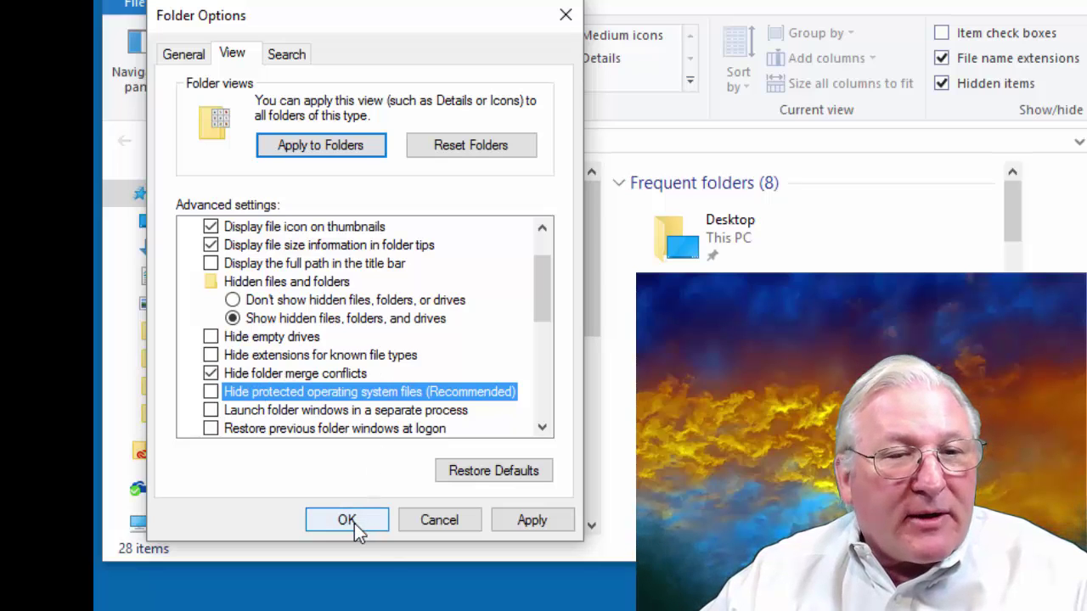
Apply the current folder's view settings to all folders of this type and accept the Folder Options changes
left_click(301, 145)
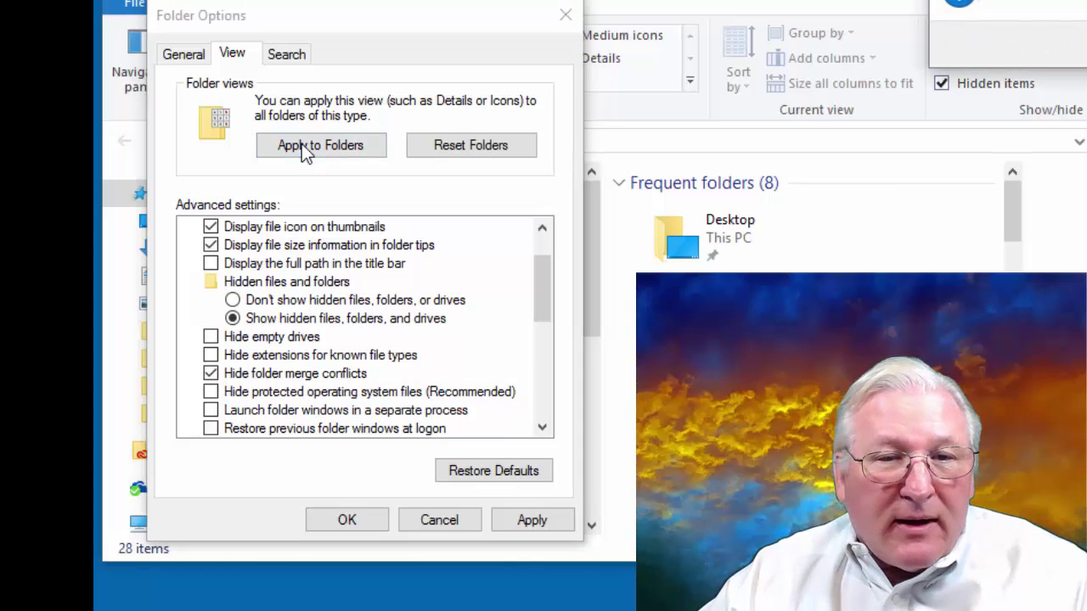
left_click_drag(1066, 10, 439, 31)
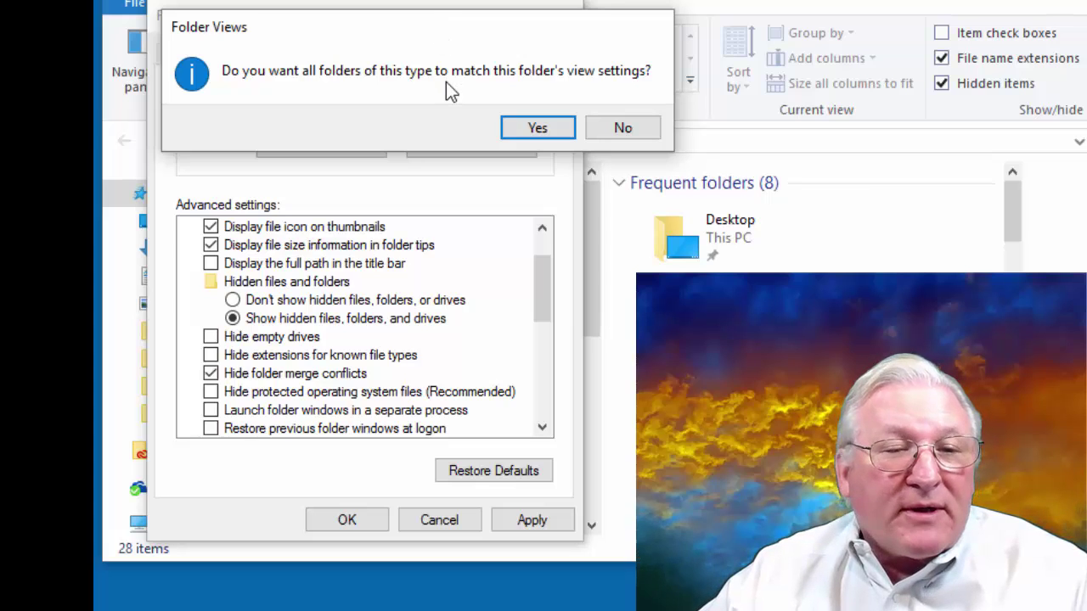
left_click(538, 129)
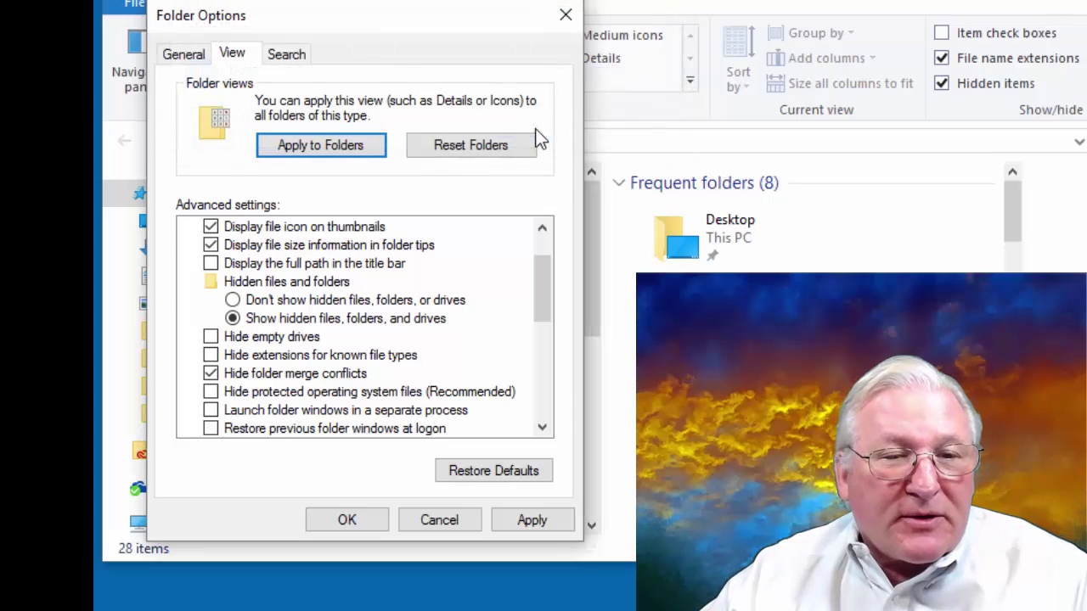
left_click(348, 520)
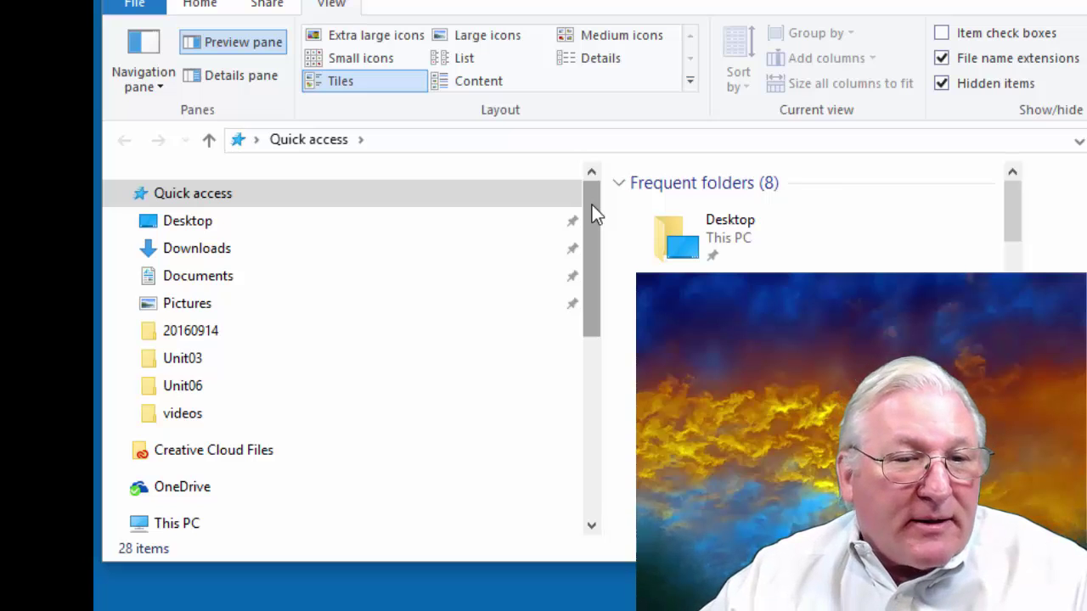
Launch Notepad with an empty document
left_click_drag(592, 208, 590, 253)
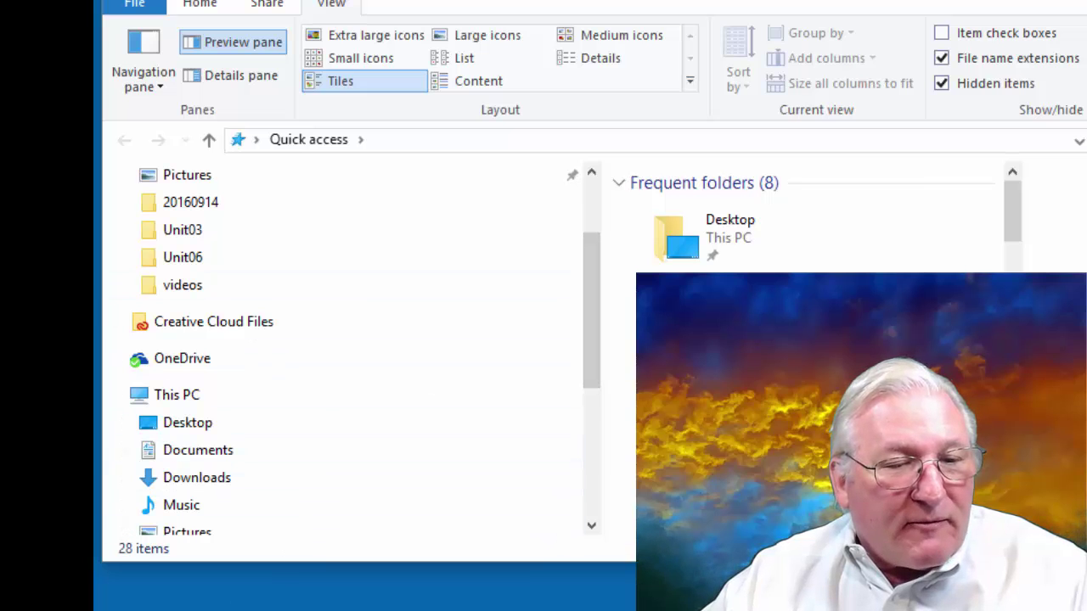
key("super")
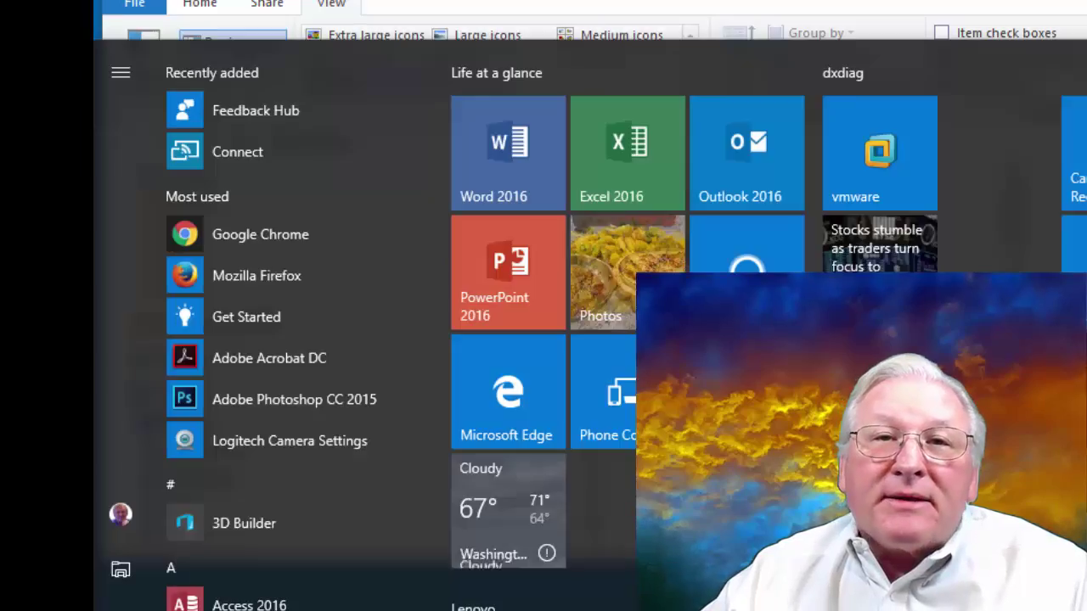
key("super")
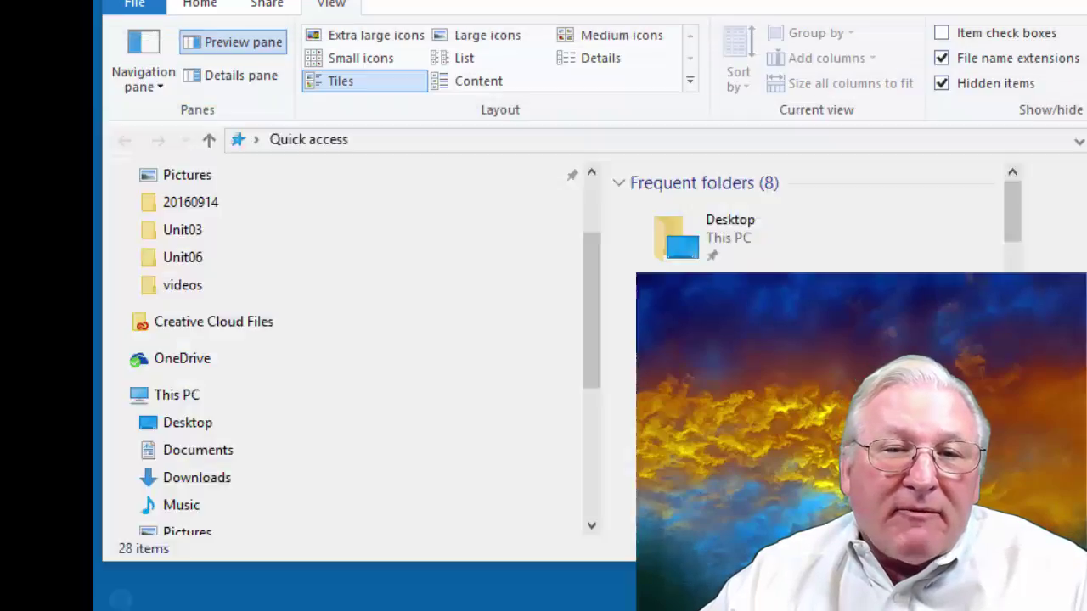
key("super")
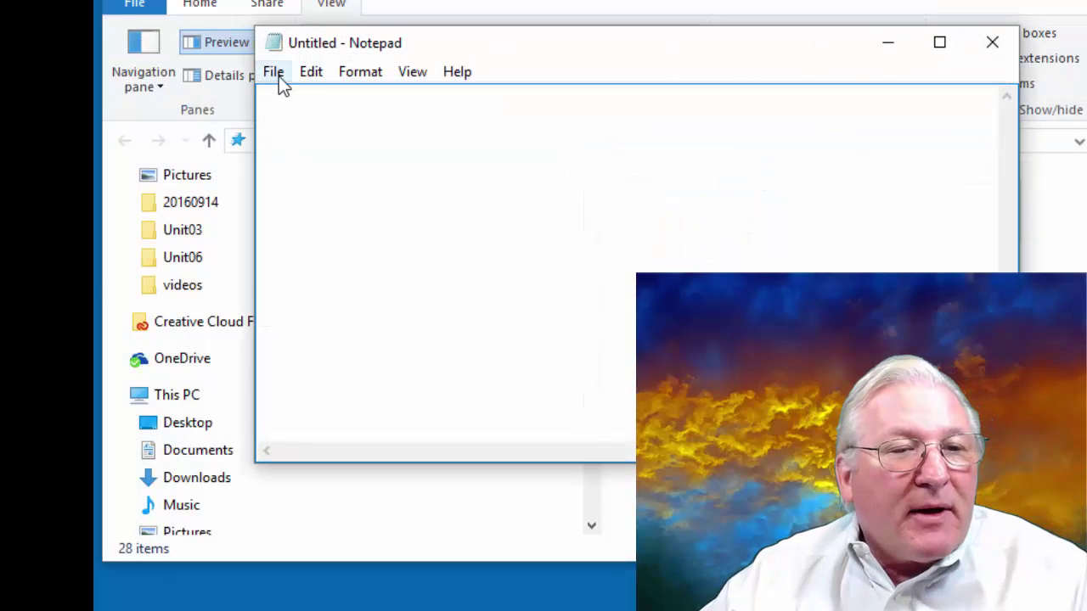
In Notepad, list all file types and open the hosts file from Windows\System32\drivers\etc on the C: drive
left_click(273, 73)
left_click(185, 127)
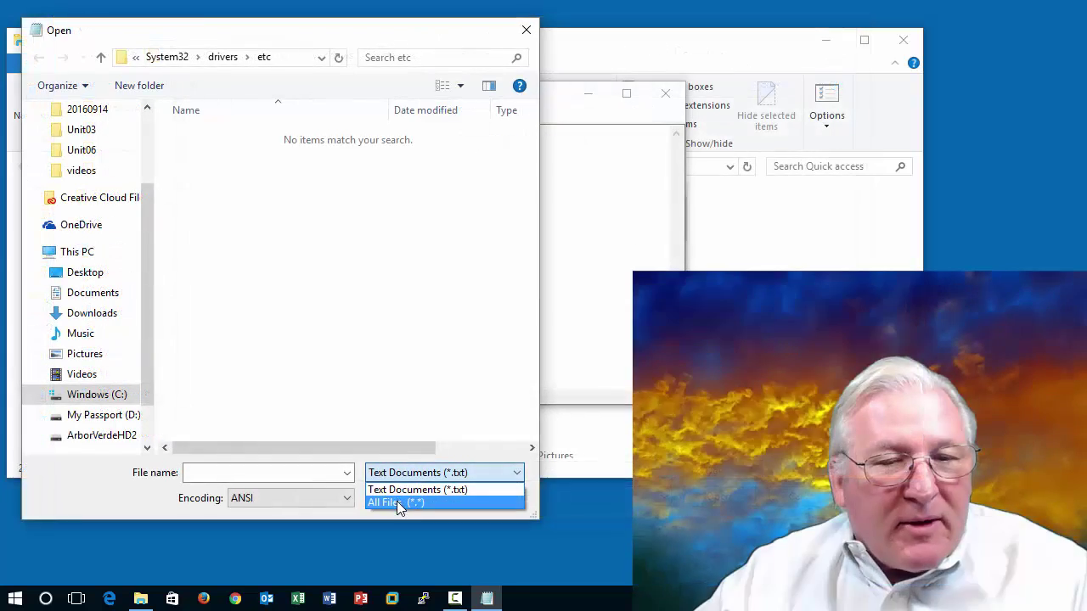
left_click(397, 503)
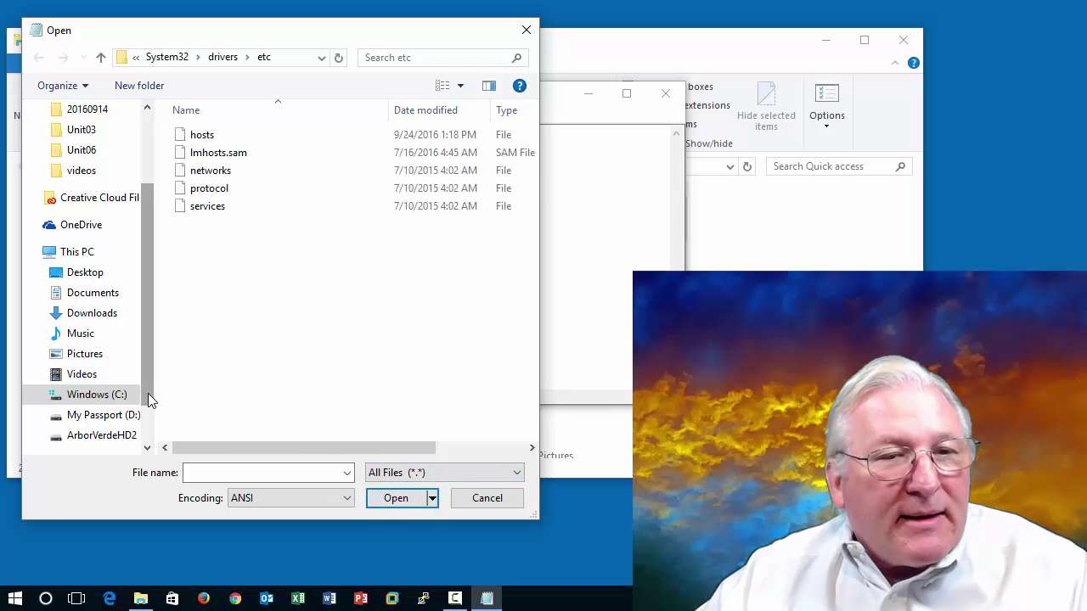
left_click(42, 397)
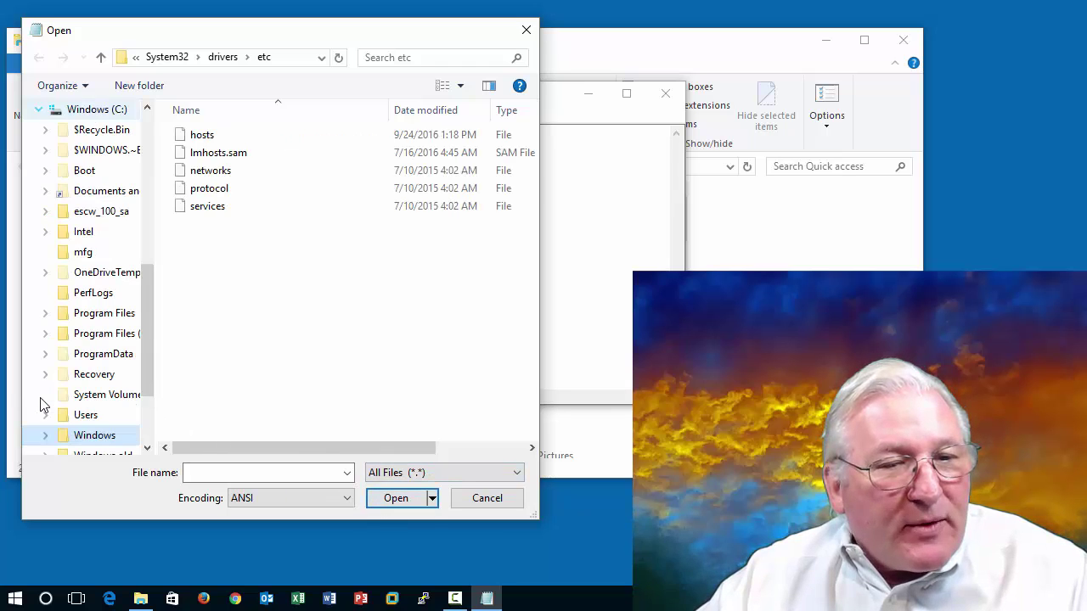
left_click(46, 436)
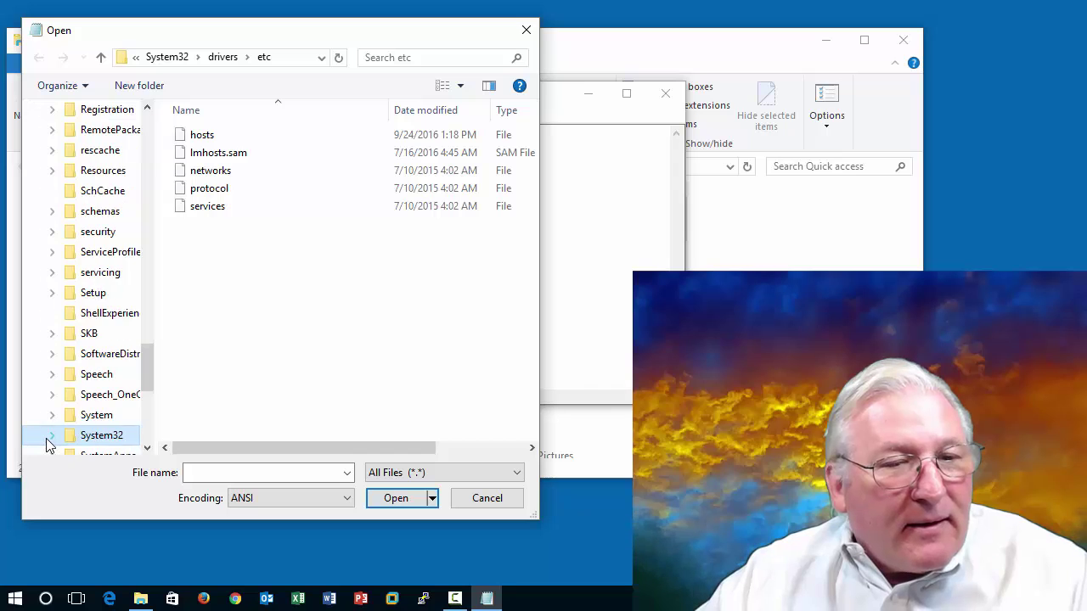
left_click(60, 438)
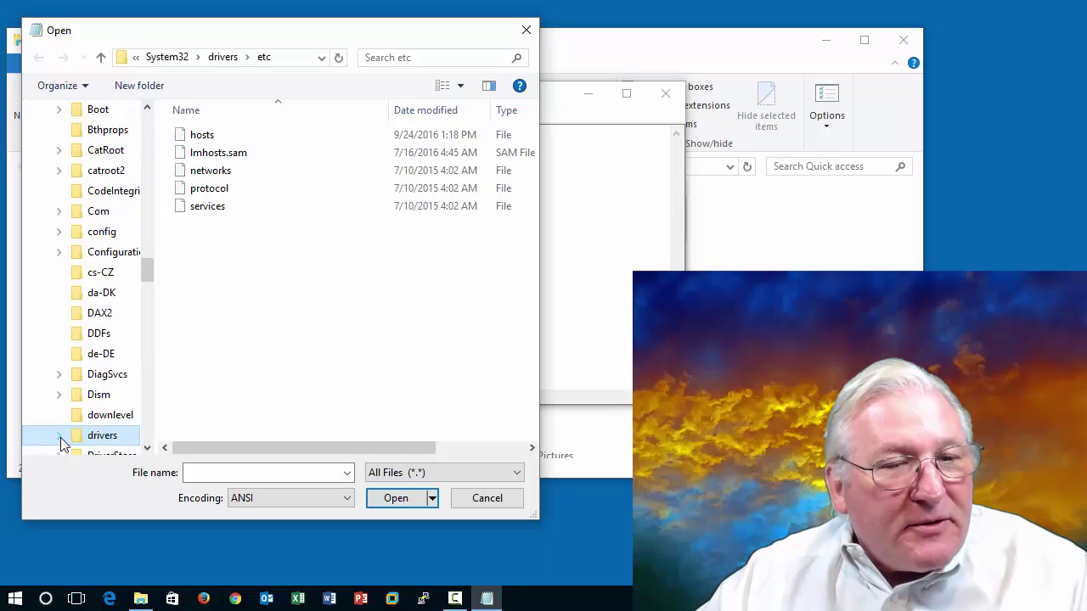
left_click(61, 438)
left_click(98, 416)
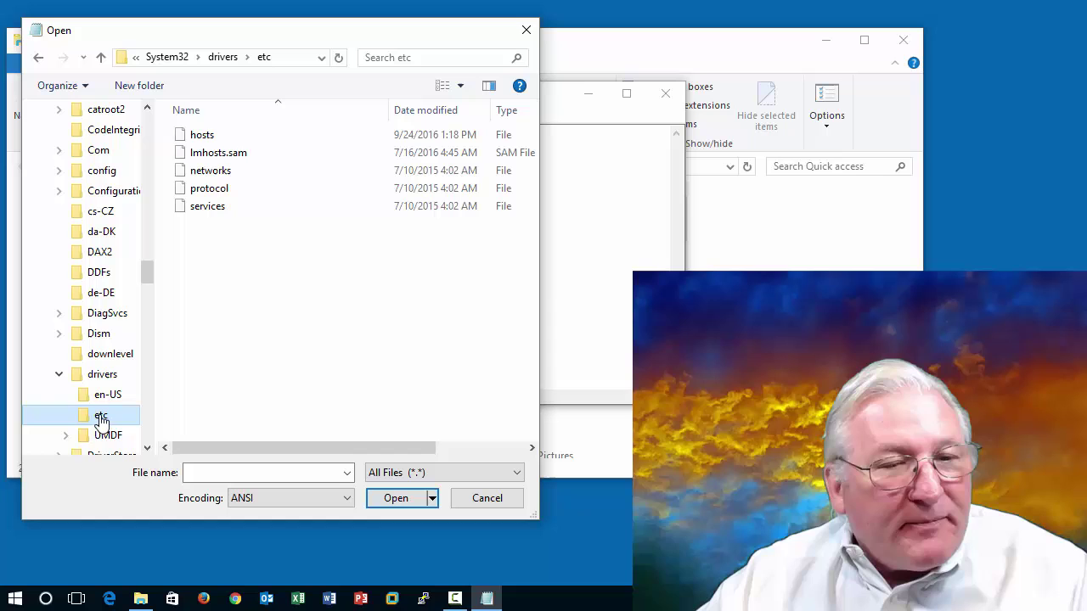
double_click(202, 135)
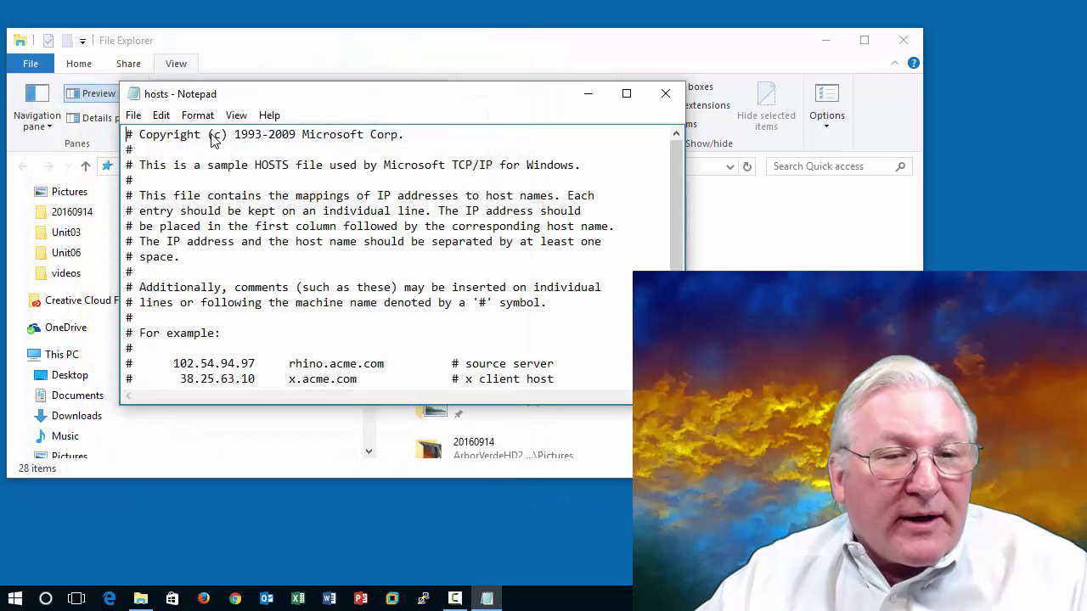
Examine the host name entries LIS675.localdomain.net and mypi.net at the end of the hosts file
scroll(267, 226, "down", 3)
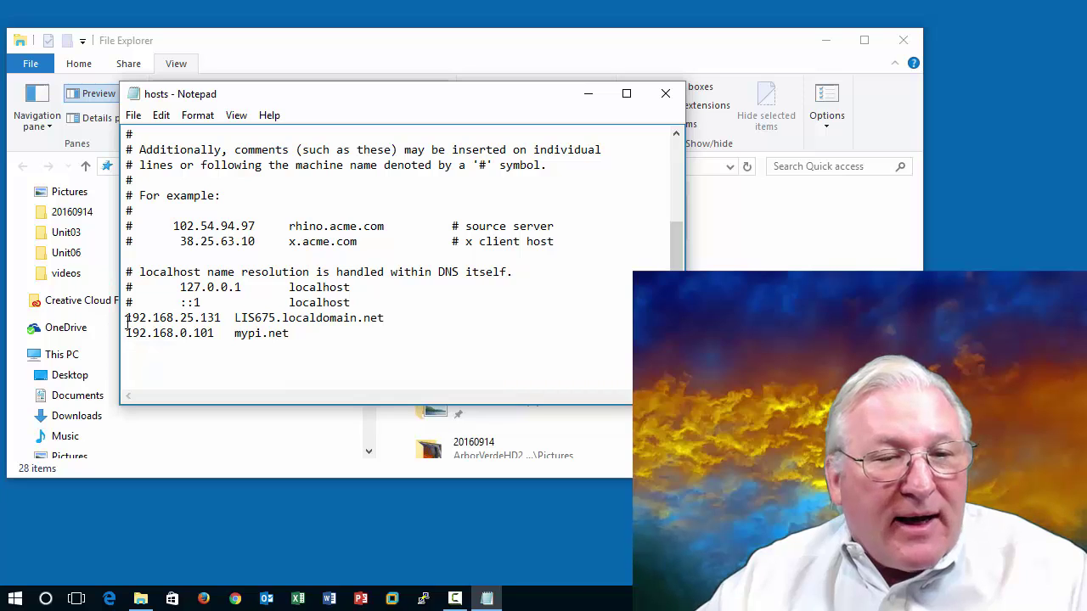
left_click_drag(127, 318, 387, 319)
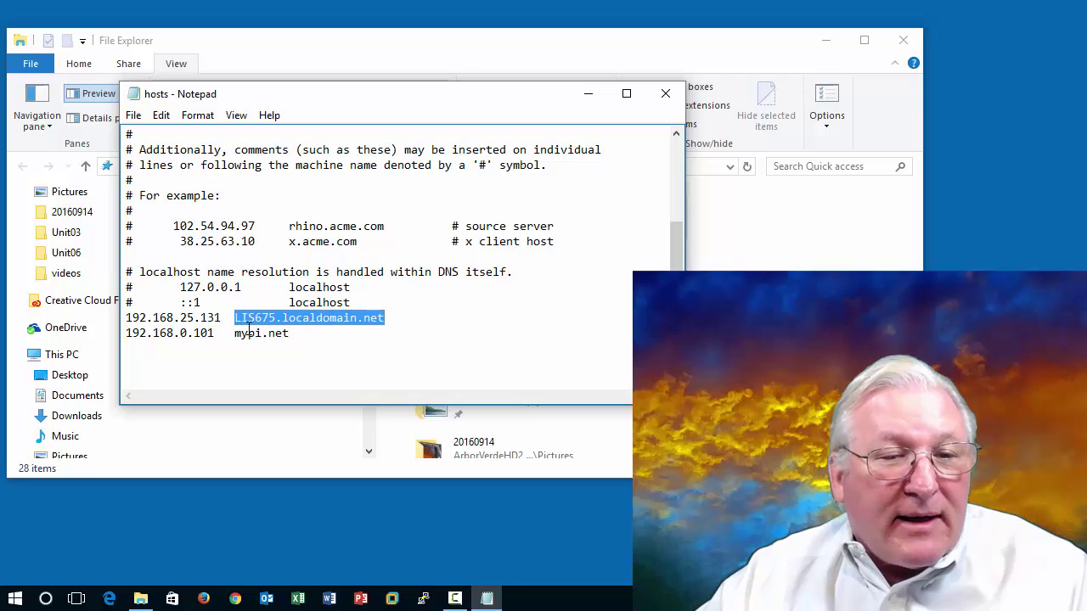
left_click_drag(236, 333, 291, 334)
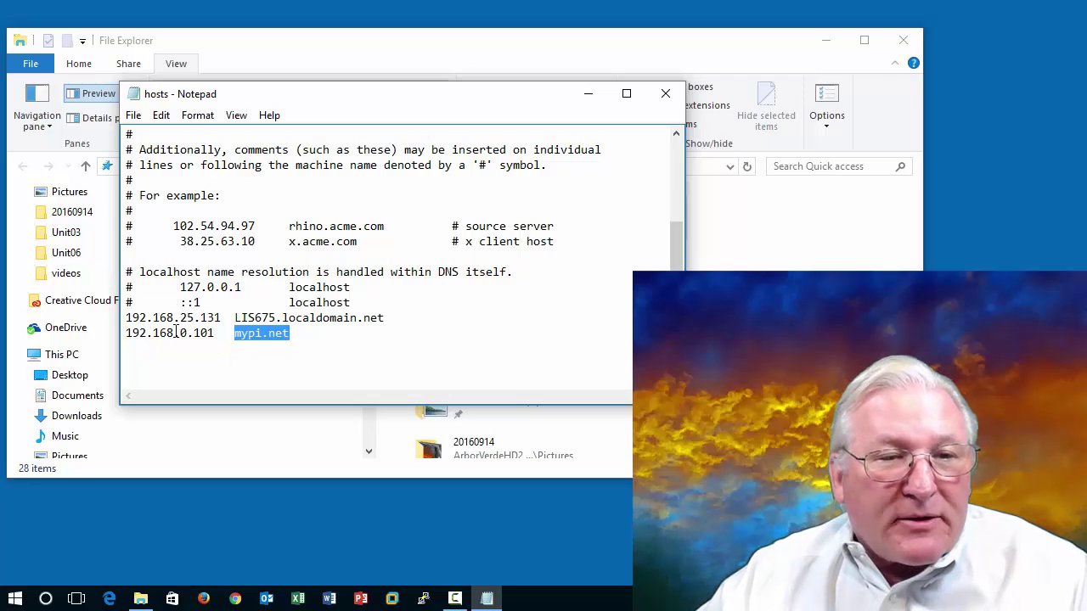
Save the hosts file and close Notepad
left_click(134, 119)
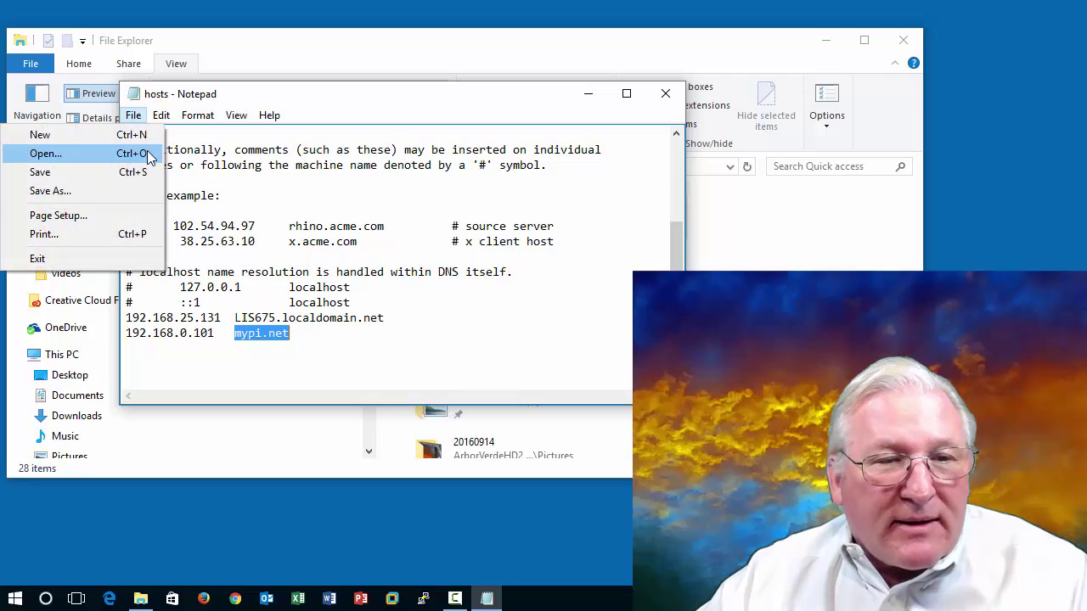
left_click(78, 172)
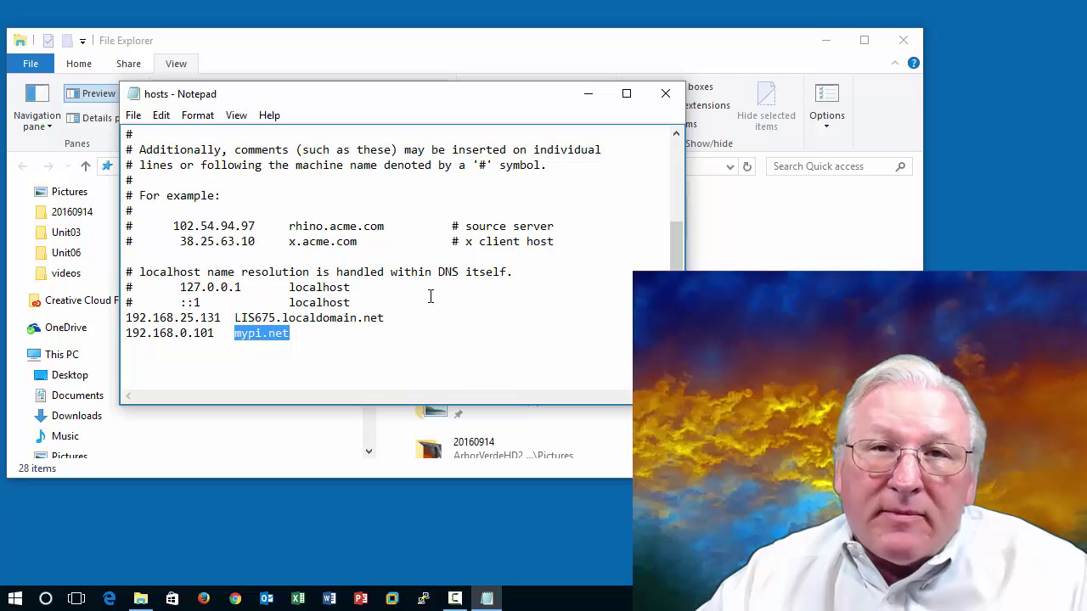
left_click(665, 95)
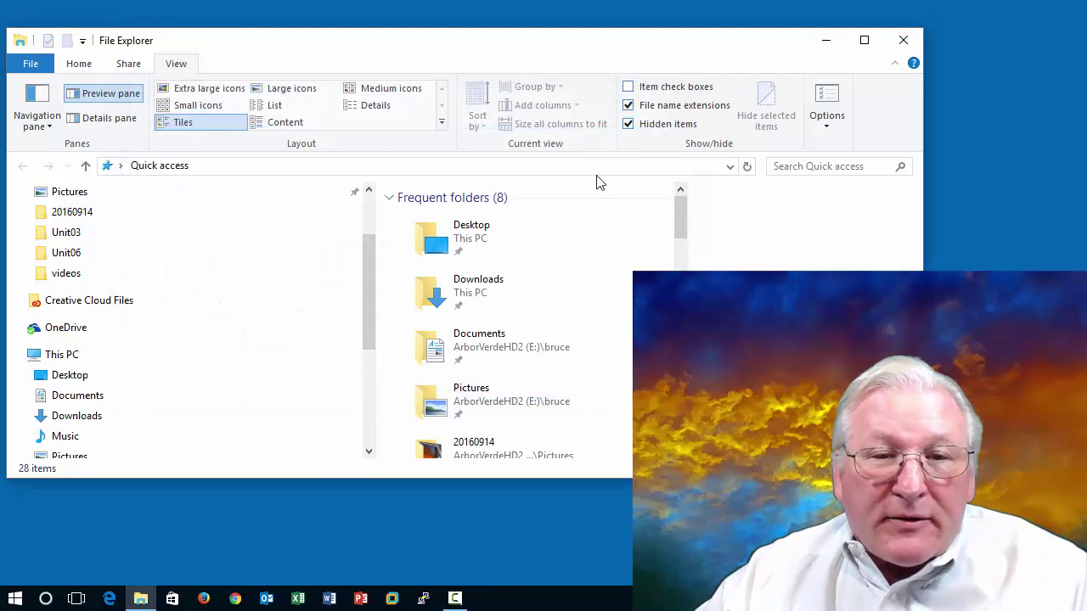